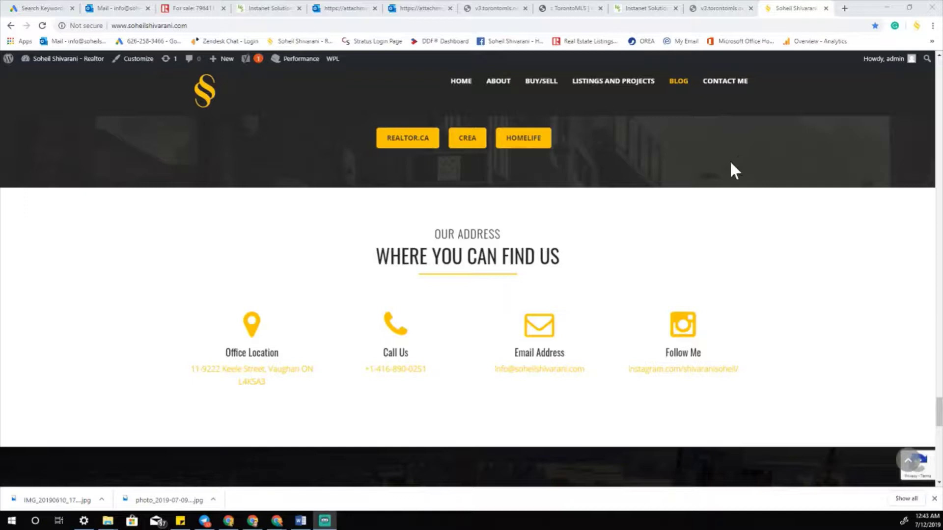
- Switch to the TorontoMLS browser tab to show the torontomls.net home page
{"action": "left_click", "coordinate": [558, 9]}
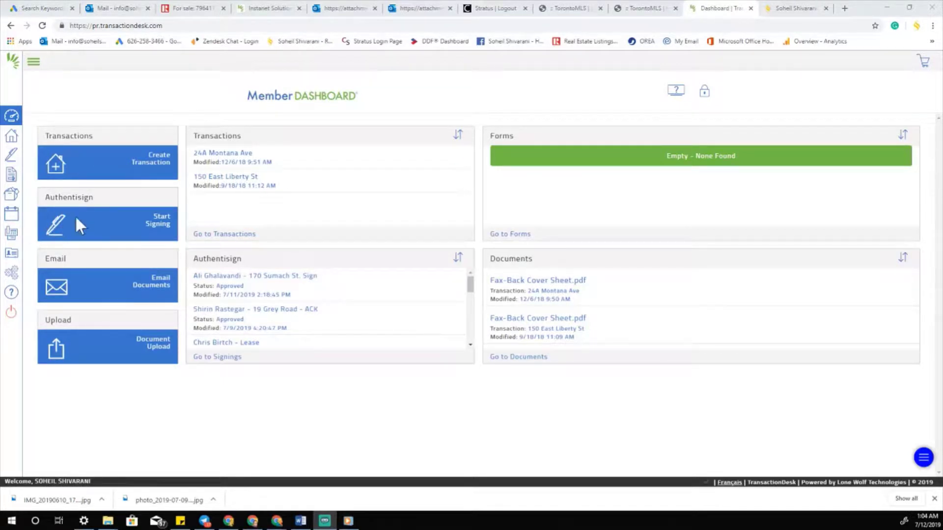
- Open the Authentisign signings list from the TransactionDesk sidebar
{"action": "left_click", "coordinate": [12, 156]}
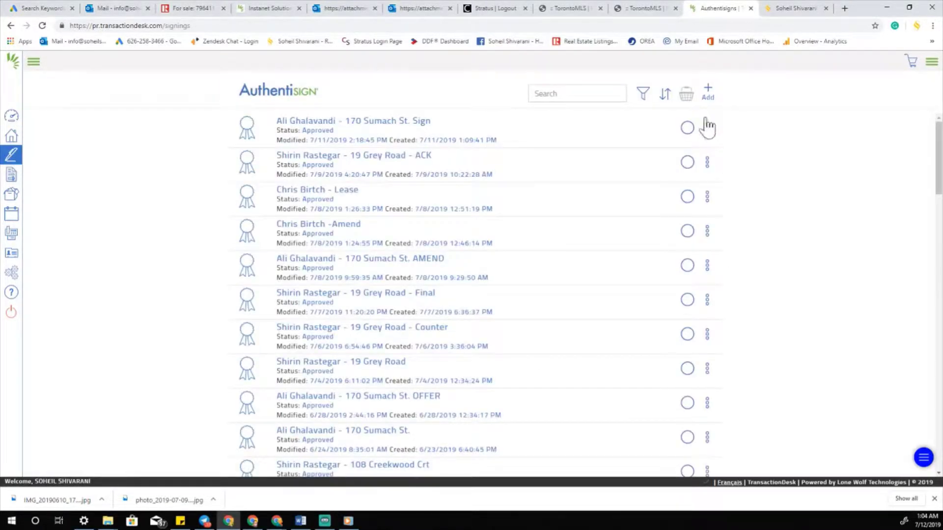
- Start a new signing and name it for the buyer and 1234 Any Street using the autofill suggestion
{"action": "left_click", "coordinate": [708, 91]}
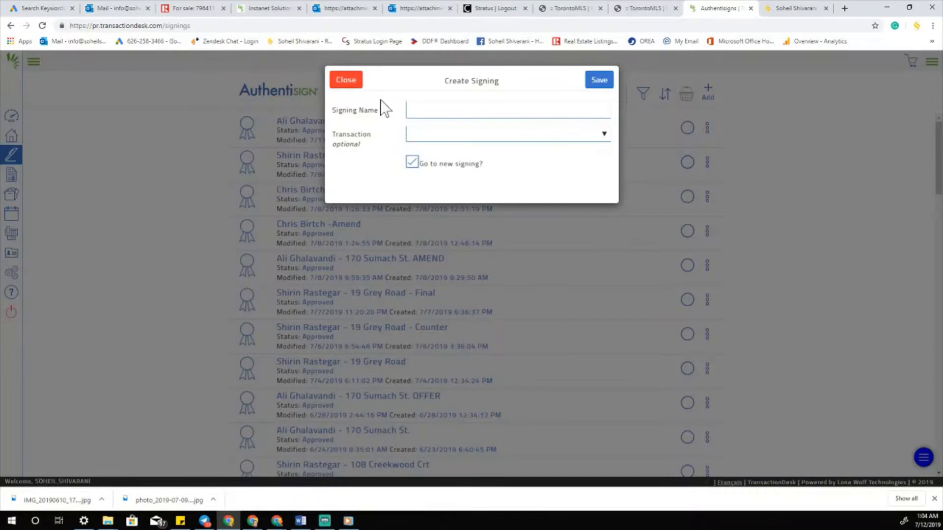
{"action": "left_click", "coordinate": [410, 110]}
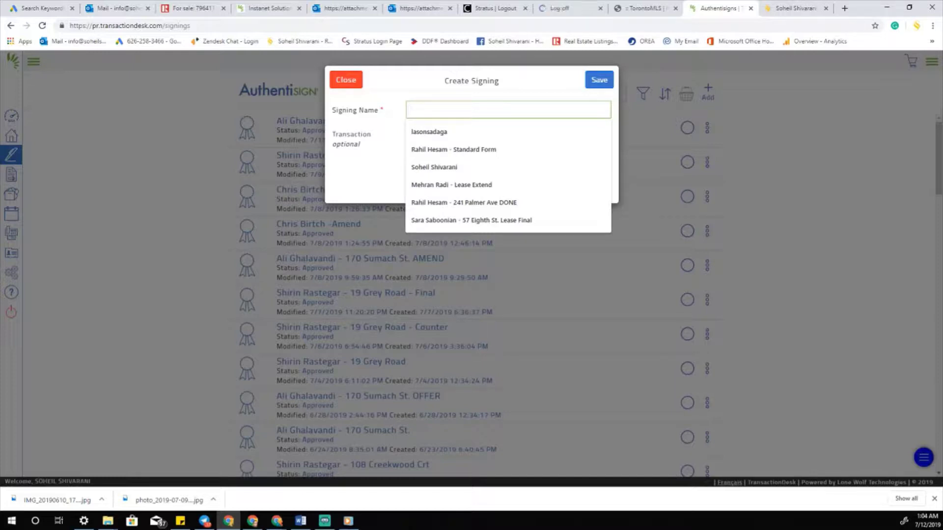
{"action": "type", "text": "John "}
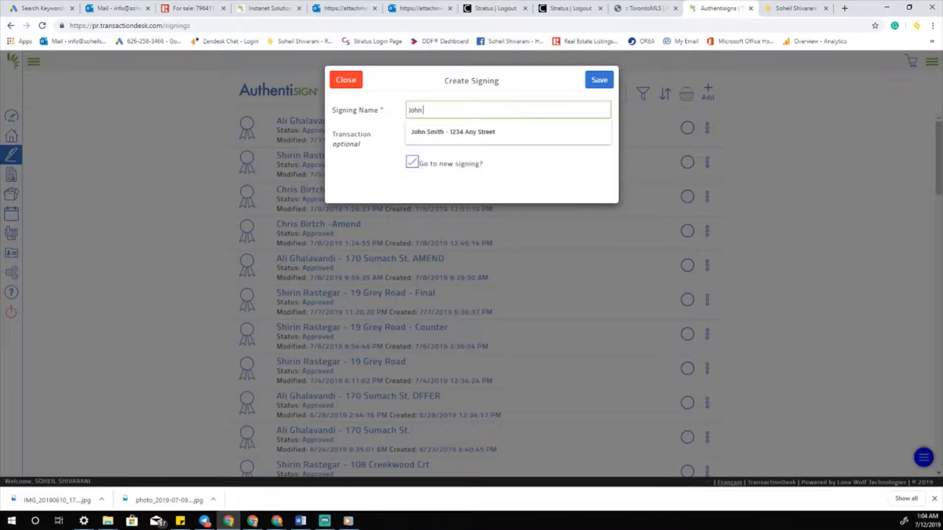
{"action": "type", "text": "Sm"}
{"action": "key", "text": "Down"}
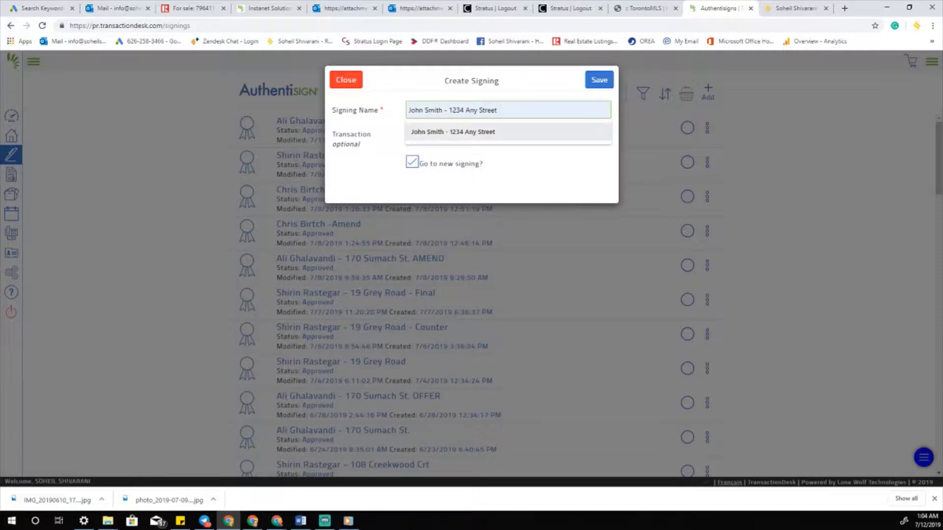
{"action": "left_click", "coordinate": [476, 132]}
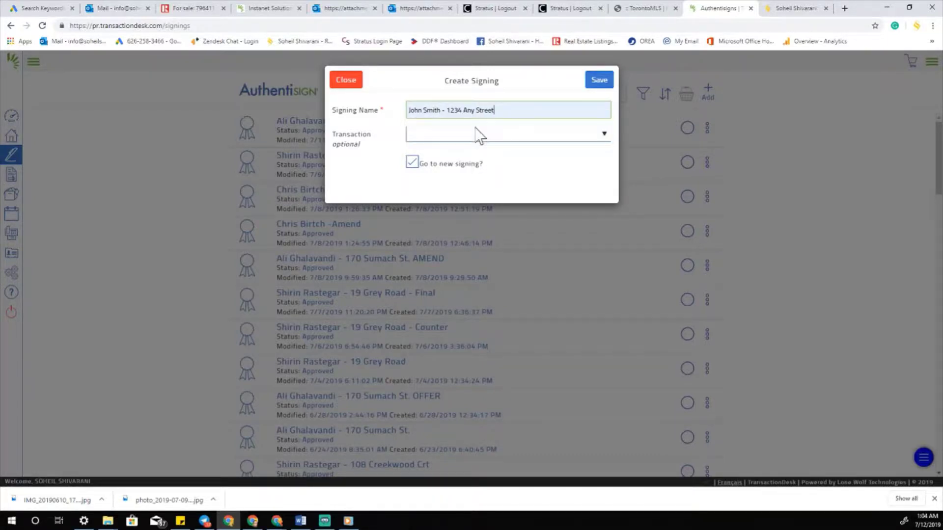
{"action": "left_click", "coordinate": [407, 158]}
- Save the new signing, keeping Simul-Sign as the participant order
{"action": "left_click", "coordinate": [595, 84]}
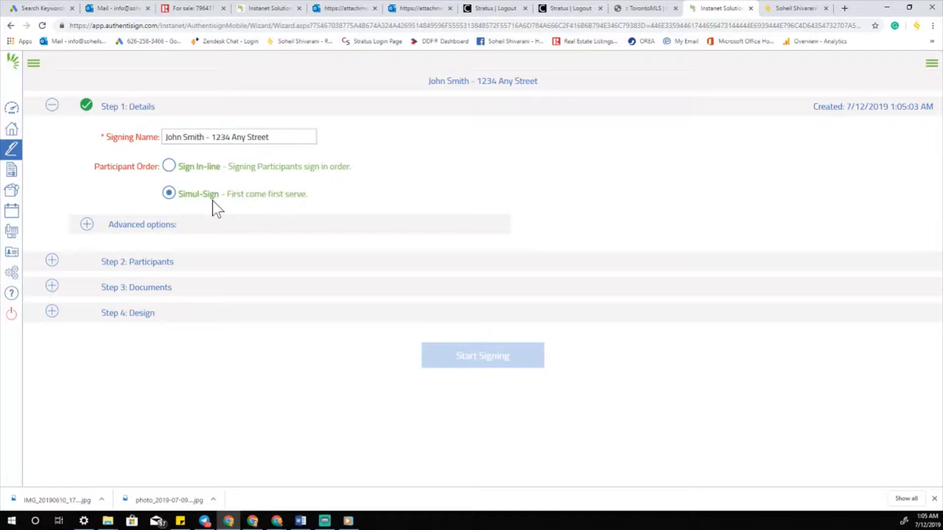
- Add the buyer as a new participant with first name, surname and e-mail, saved to contacts
{"action": "left_click", "coordinate": [53, 261]}
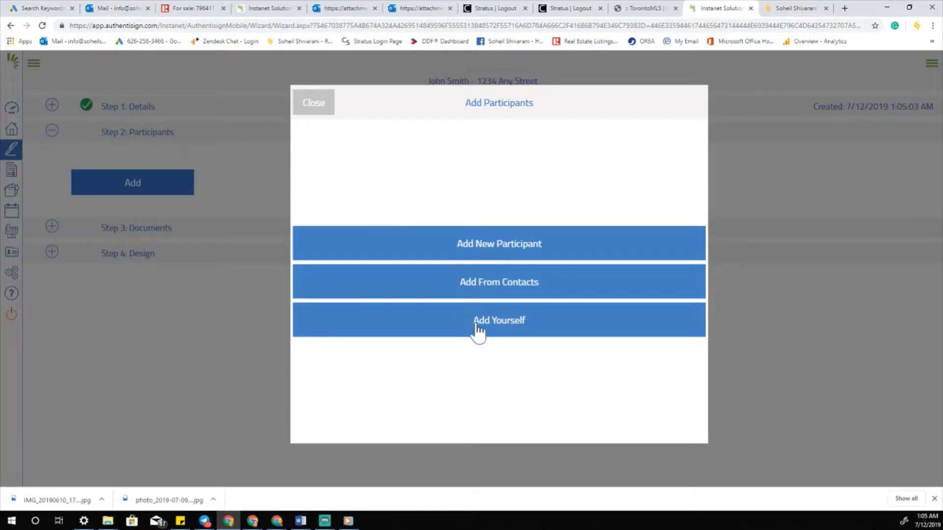
{"action": "left_click", "coordinate": [481, 250]}
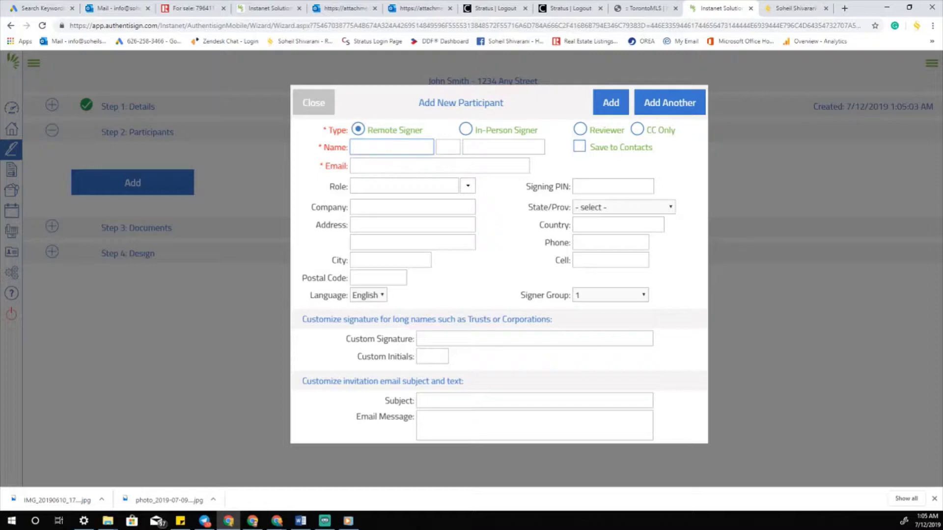
{"action": "type", "text": "John"}
{"action": "key", "text": "Tab"}
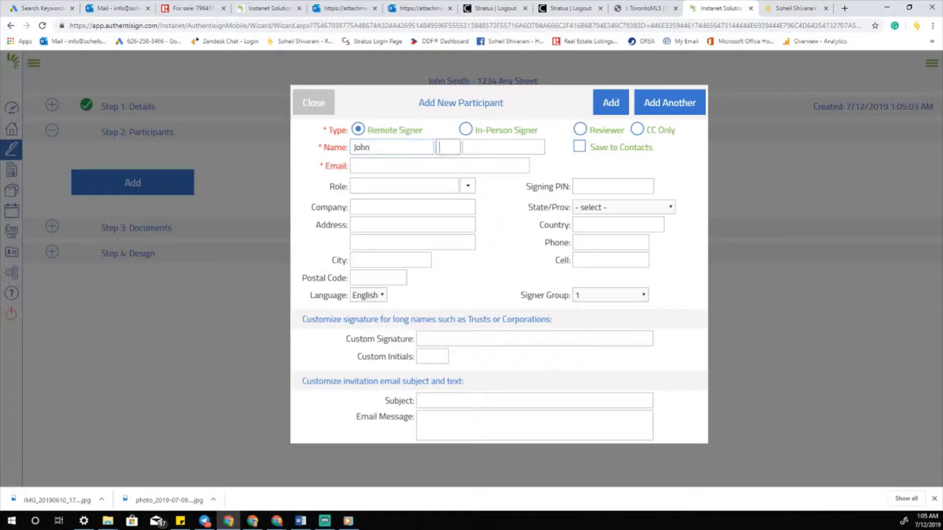
{"action": "left_click", "coordinate": [501, 147]}
{"action": "type", "text": "Smith"}
{"action": "key", "text": "Tab"}
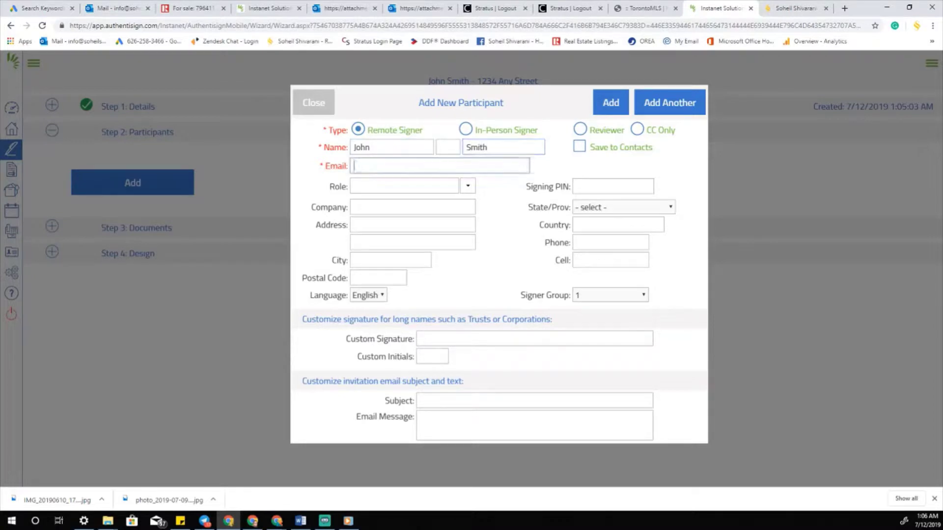
{"action": "type", "text": "s"}
{"action": "key", "text": "BackSpace"}
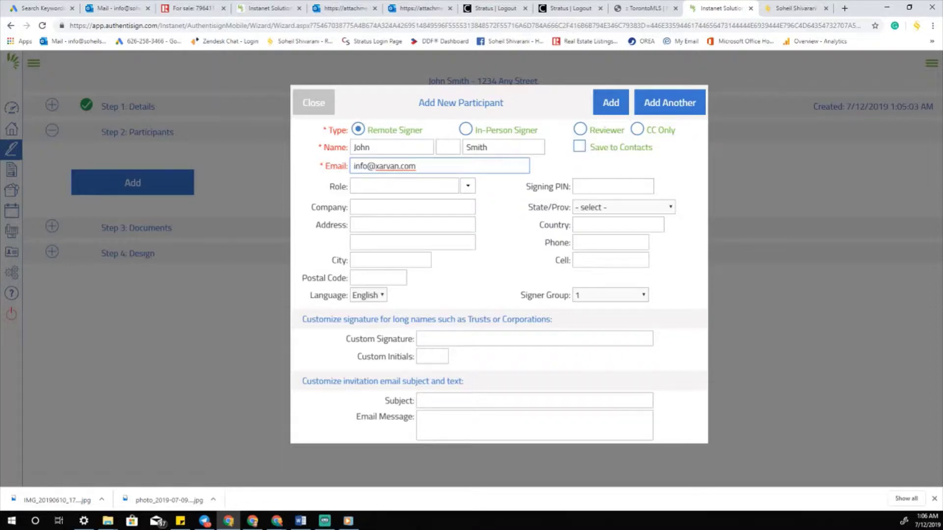
{"action": "left_click", "coordinate": [580, 147]}
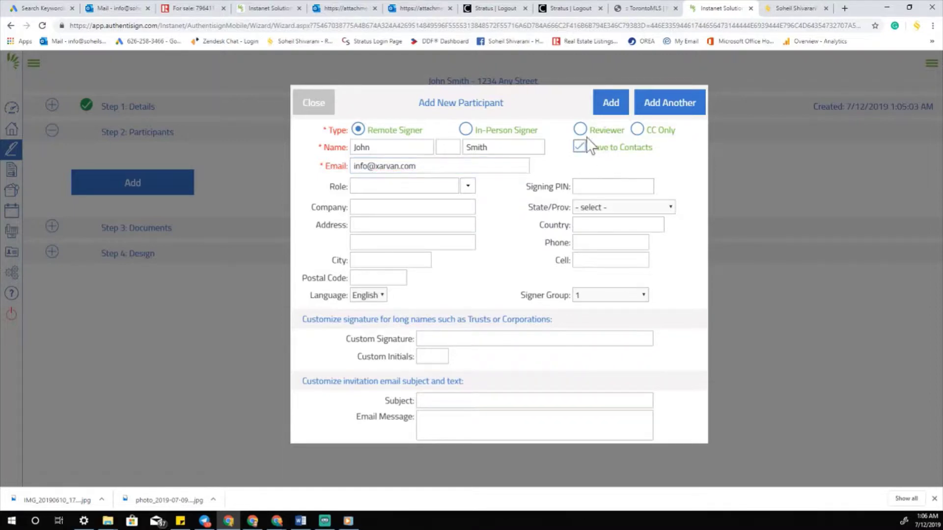
{"action": "left_click", "coordinate": [609, 104]}
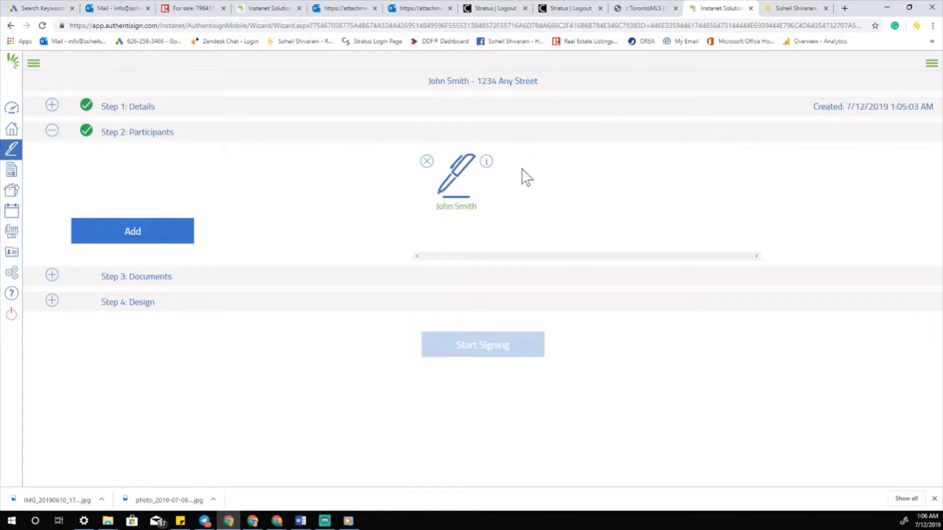
- Add yourself as the second participant in the signing
{"action": "left_click", "coordinate": [115, 237]}
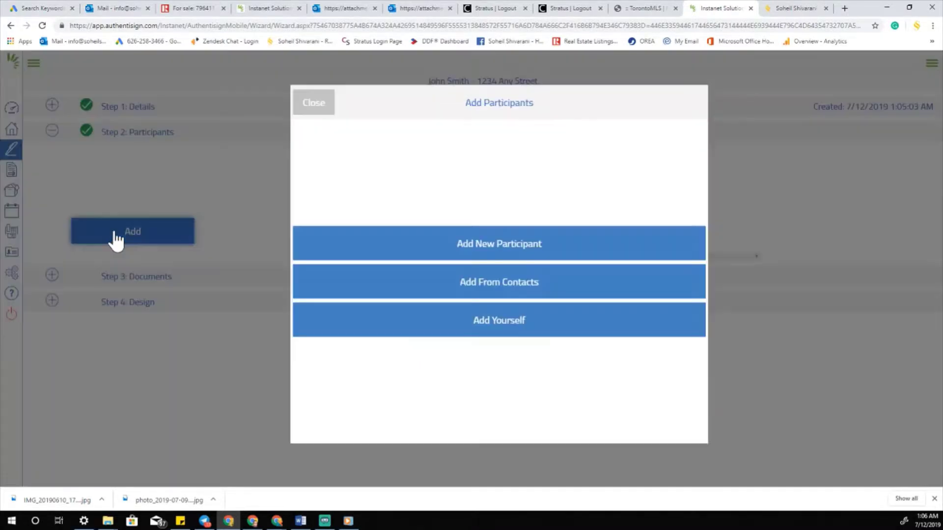
{"action": "left_click", "coordinate": [485, 322]}
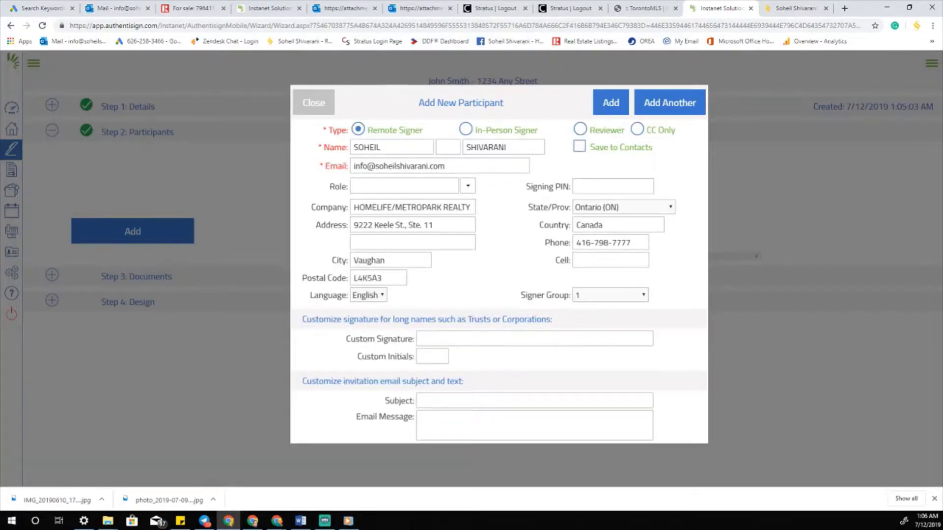
{"action": "left_click", "coordinate": [612, 103]}
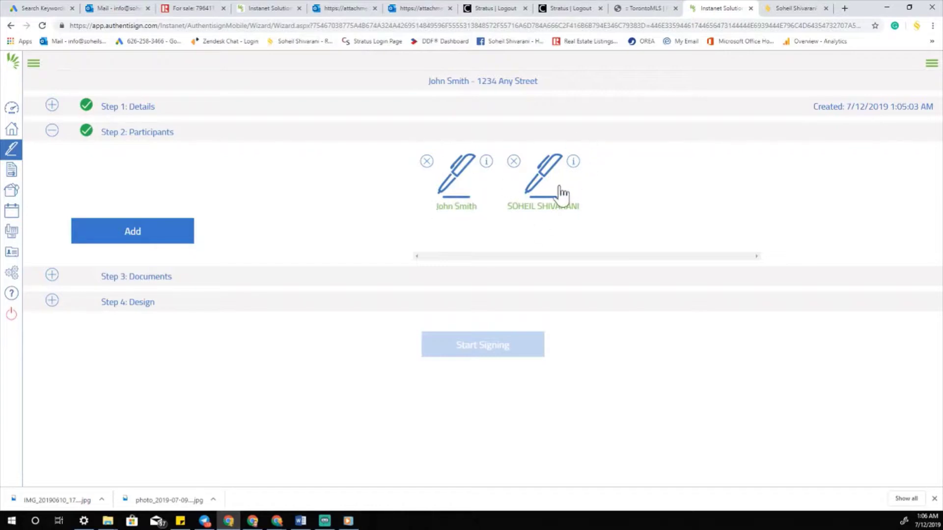
- Upload both PDFs from Google Drive > REALESTATE > Twest as signing documents
{"action": "left_click", "coordinate": [149, 278]}
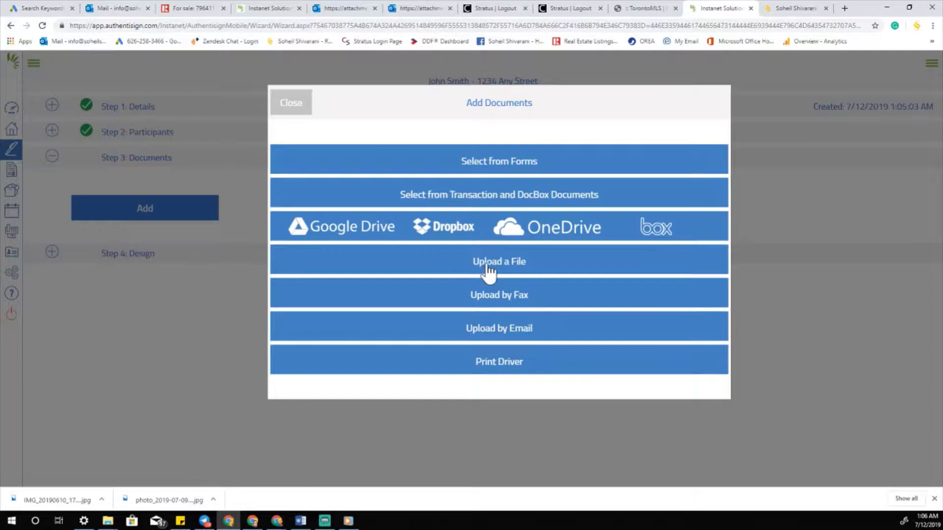
{"action": "left_click", "coordinate": [488, 266]}
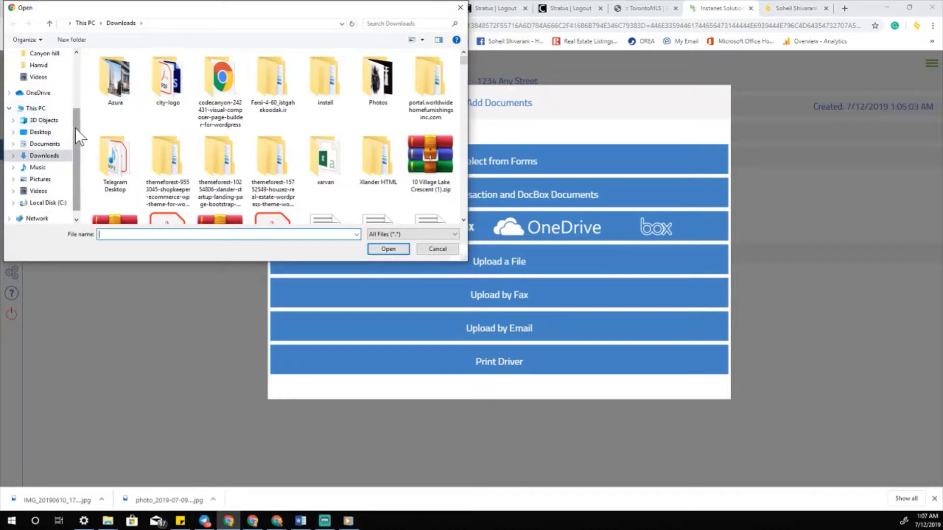
{"action": "left_click_drag", "start_coordinate": [75, 128], "coordinate": [92, 80]}
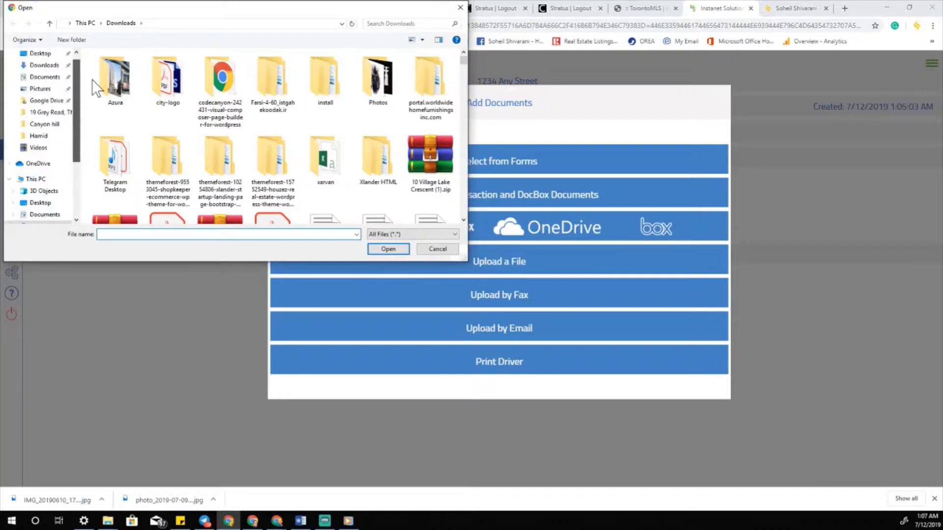
{"action": "left_click", "coordinate": [47, 100]}
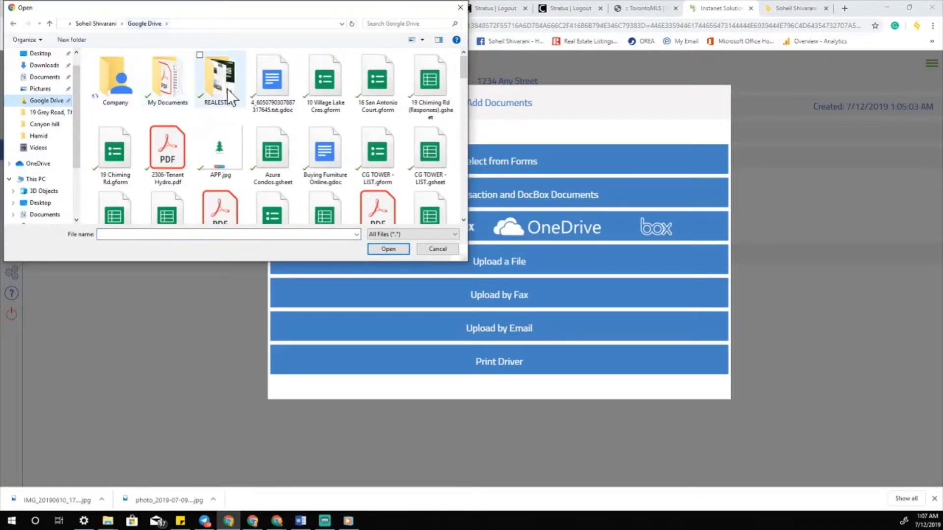
{"action": "double_click", "coordinate": [227, 90]}
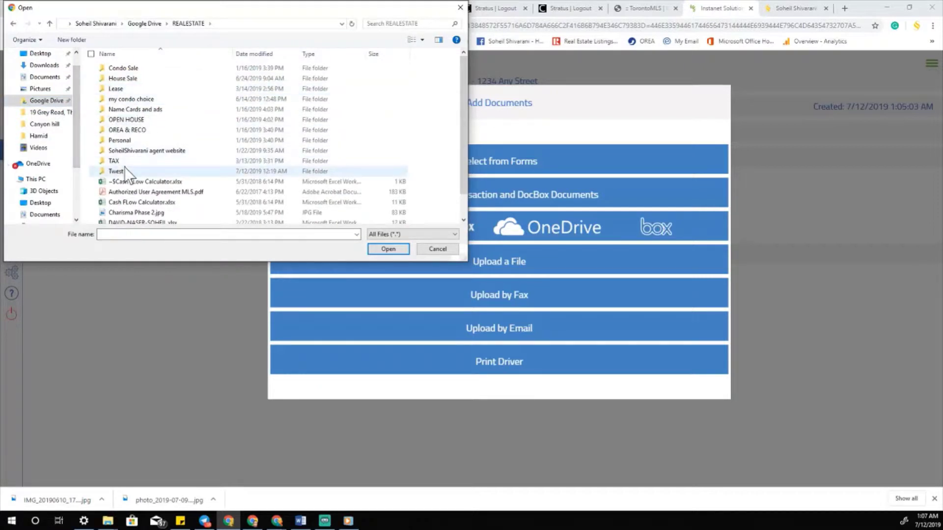
{"action": "double_click", "coordinate": [125, 167]}
{"action": "left_click_drag", "start_coordinate": [232, 105], "coordinate": [138, 66]}
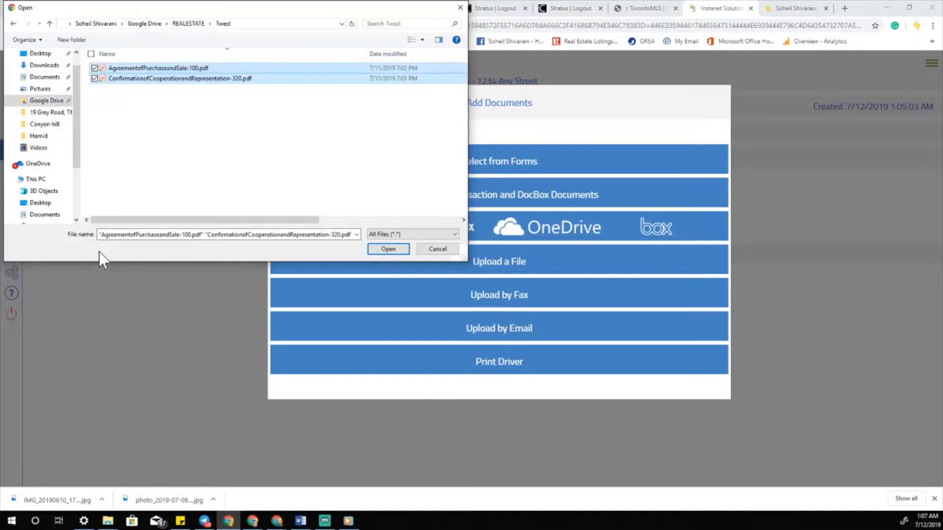
{"action": "left_click_drag", "start_coordinate": [215, 120], "coordinate": [144, 63]}
{"action": "left_click", "coordinate": [388, 250]}
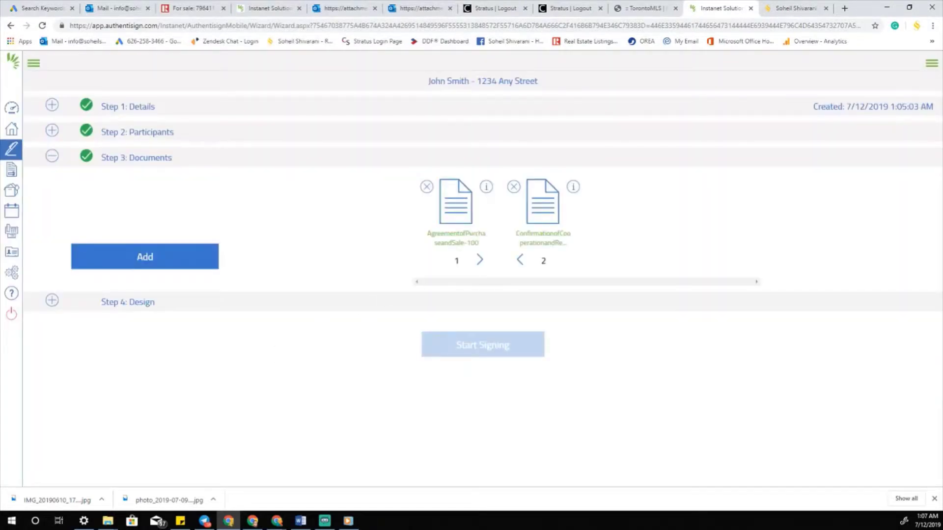
- Keep the Agreement of Purchase and Sale first in the document order and proceed to Design
{"action": "left_click", "coordinate": [483, 264]}
{"action": "left_click", "coordinate": [519, 260]}
{"action": "left_click", "coordinate": [135, 304]}
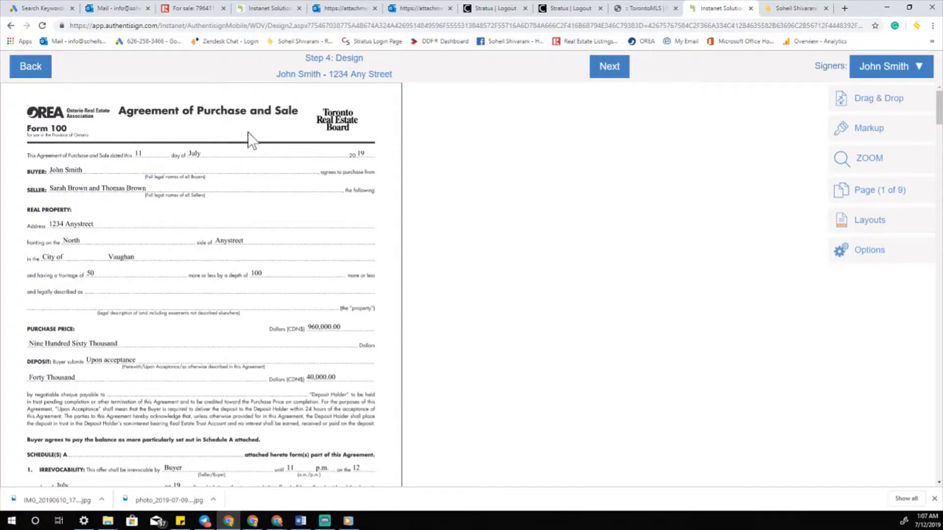
- Return to page 1 of the agreement and keep the buyer selected in the Signers list
{"action": "scroll", "coordinate": [183, 160], "scroll_direction": "down", "scroll_amount": 20}
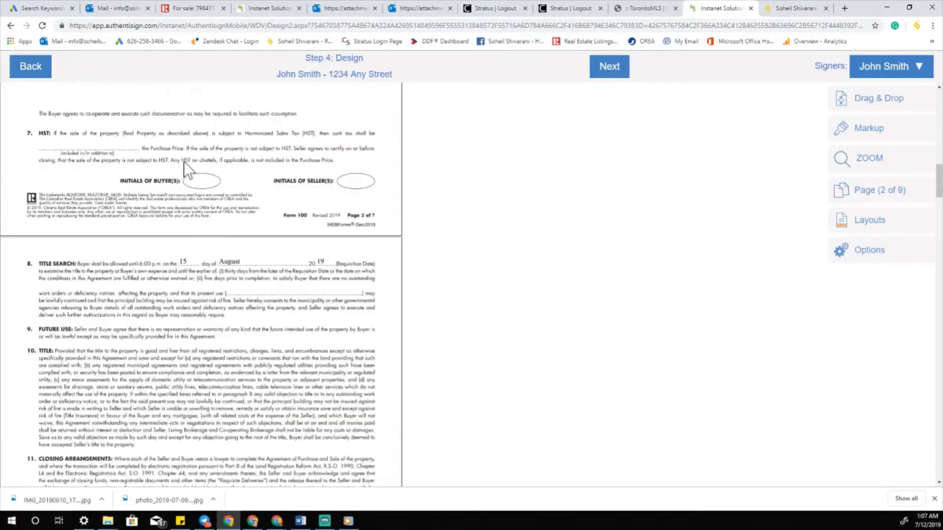
{"action": "scroll", "coordinate": [184, 161], "scroll_direction": "down", "scroll_amount": 20}
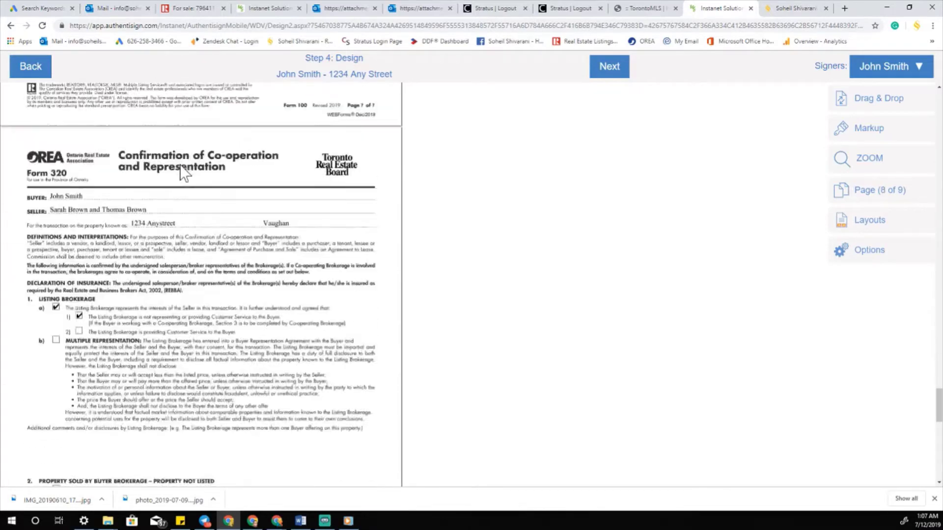
{"action": "scroll", "coordinate": [178, 176], "scroll_direction": "up", "scroll_amount": 20}
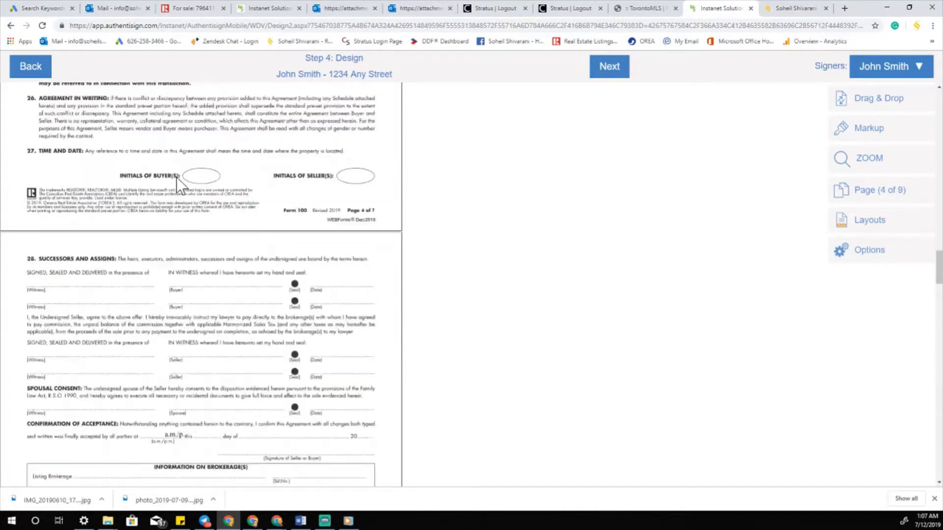
{"action": "scroll", "coordinate": [176, 186], "scroll_direction": "up", "scroll_amount": 10}
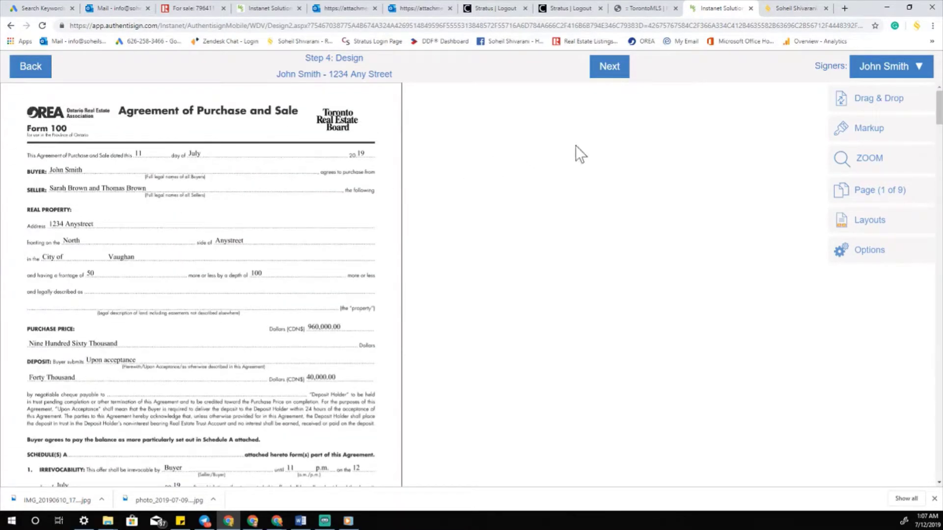
{"action": "left_click", "coordinate": [923, 71]}
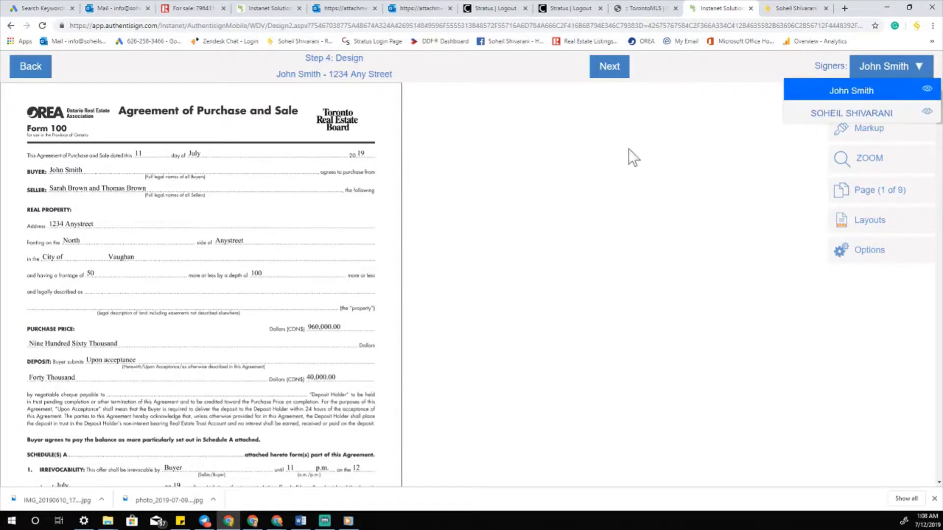
{"action": "left_click", "coordinate": [573, 175]}
{"action": "scroll", "coordinate": [128, 199], "scroll_direction": "down", "scroll_amount": 1}
{"action": "scroll", "coordinate": [126, 199], "scroll_direction": "down", "scroll_amount": 6}
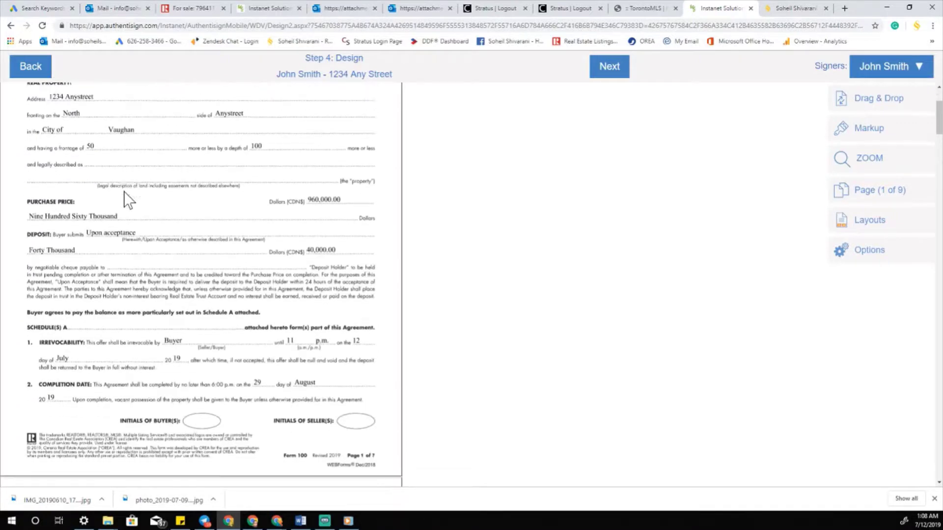
{"action": "scroll", "coordinate": [142, 196], "scroll_direction": "up", "scroll_amount": 6}
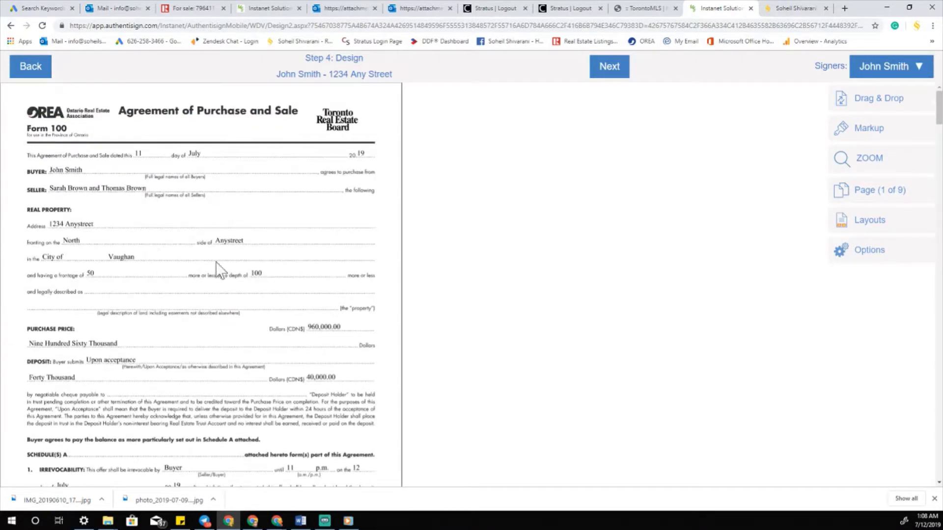
{"action": "scroll", "coordinate": [161, 167], "scroll_direction": "down", "scroll_amount": 5}
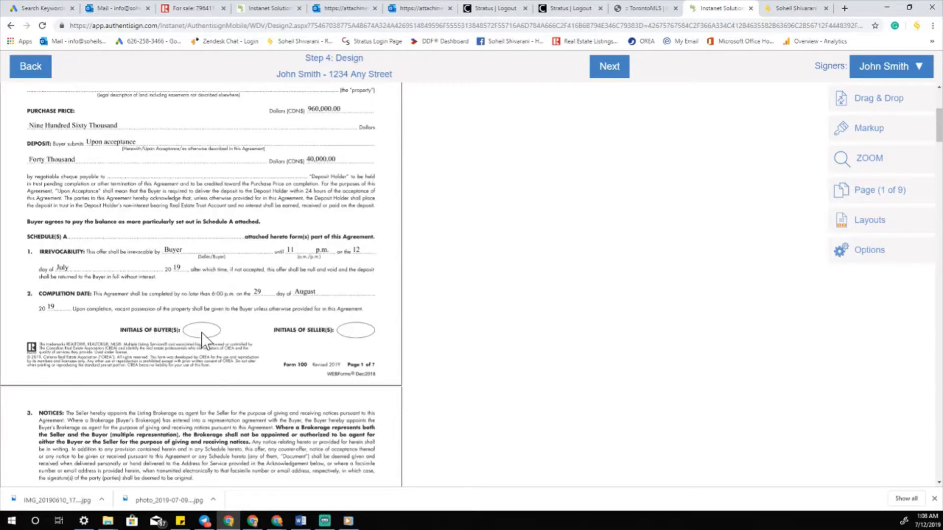
{"action": "left_click", "coordinate": [895, 67]}
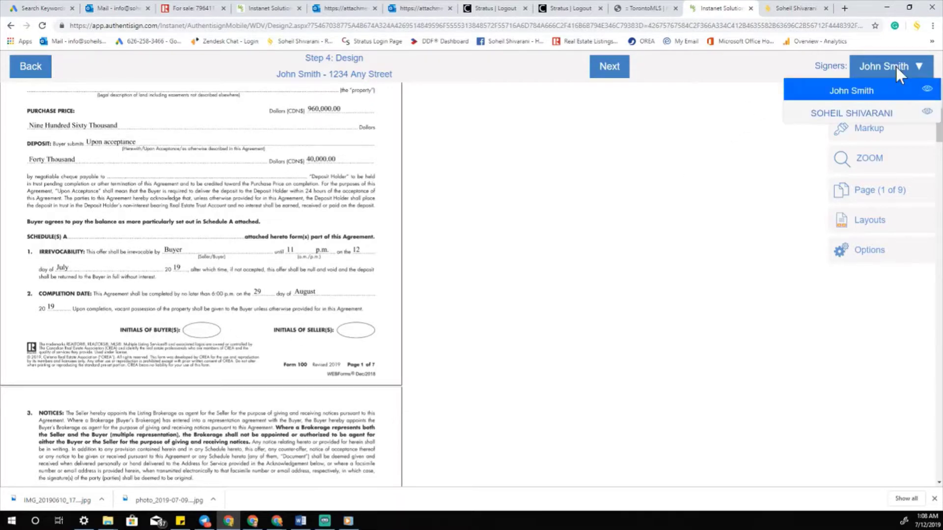
{"action": "left_click", "coordinate": [873, 99]}
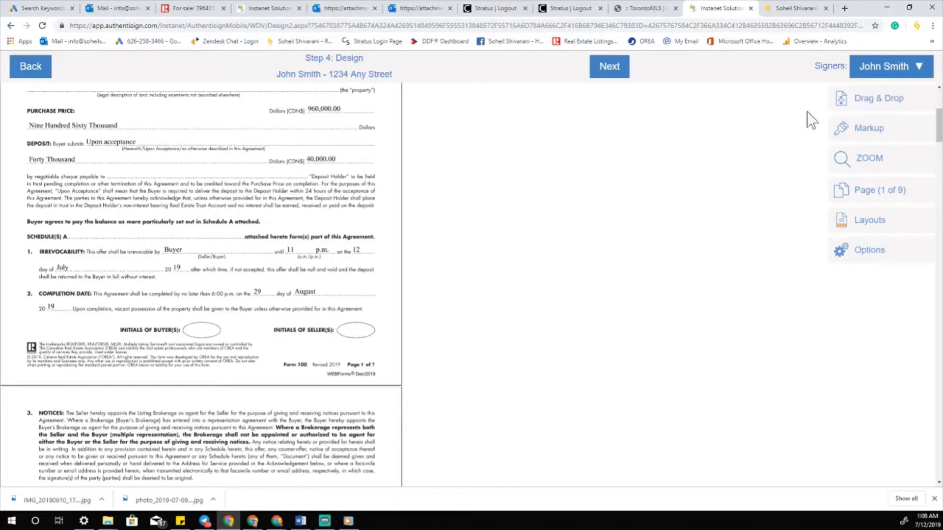
- Drag Initial Here fields into the Initials of Buyer(s) ovals on pages 1, 2 and 3
{"action": "left_click", "coordinate": [860, 104]}
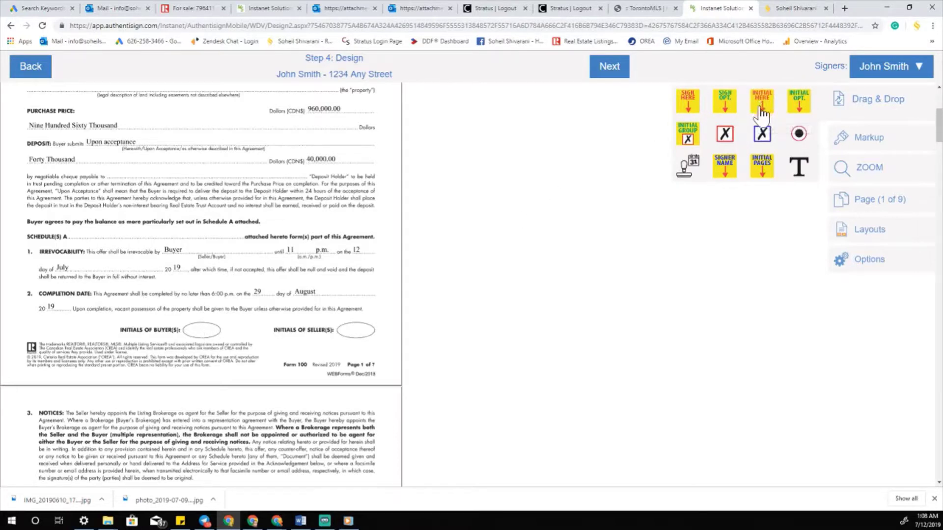
{"action": "left_click_drag", "start_coordinate": [694, 141], "coordinate": [305, 243]}
{"action": "left_click_drag", "start_coordinate": [178, 236], "coordinate": [202, 329]}
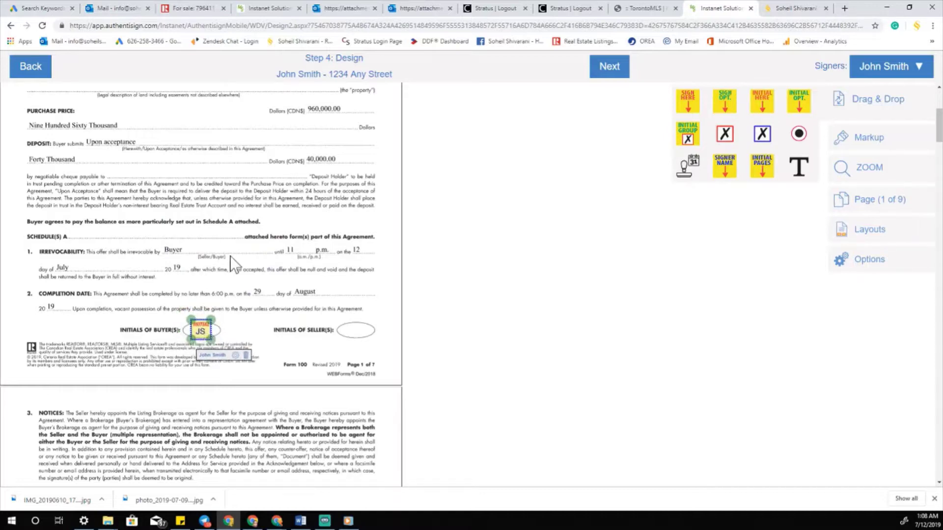
{"action": "scroll", "coordinate": [230, 255], "scroll_direction": "down", "scroll_amount": 10}
{"action": "scroll", "coordinate": [230, 255], "scroll_direction": "down", "scroll_amount": 3}
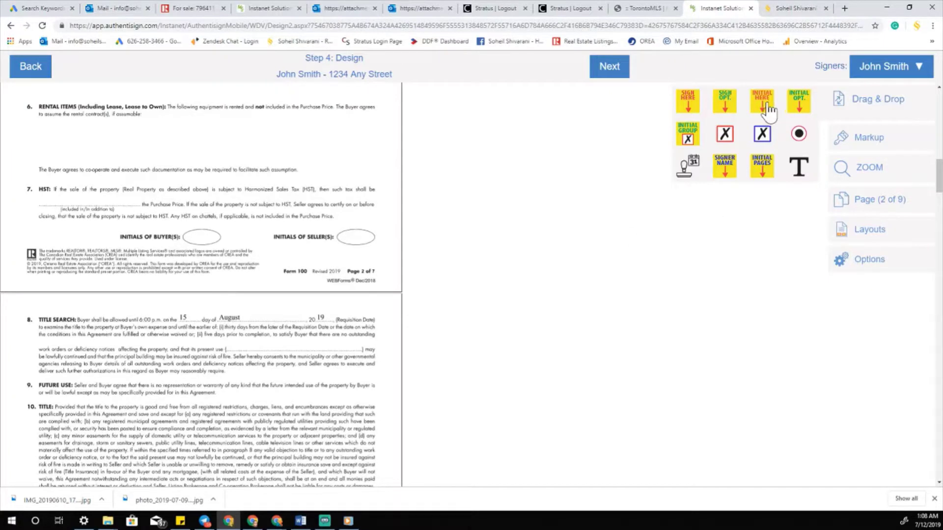
{"action": "left_click_drag", "start_coordinate": [761, 102], "coordinate": [217, 241]}
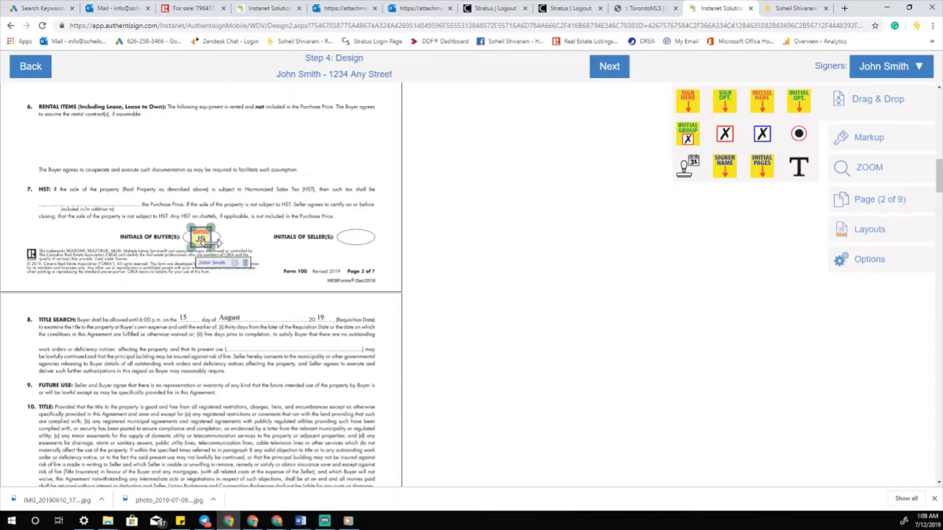
{"action": "scroll", "coordinate": [230, 213], "scroll_direction": "down", "scroll_amount": 12}
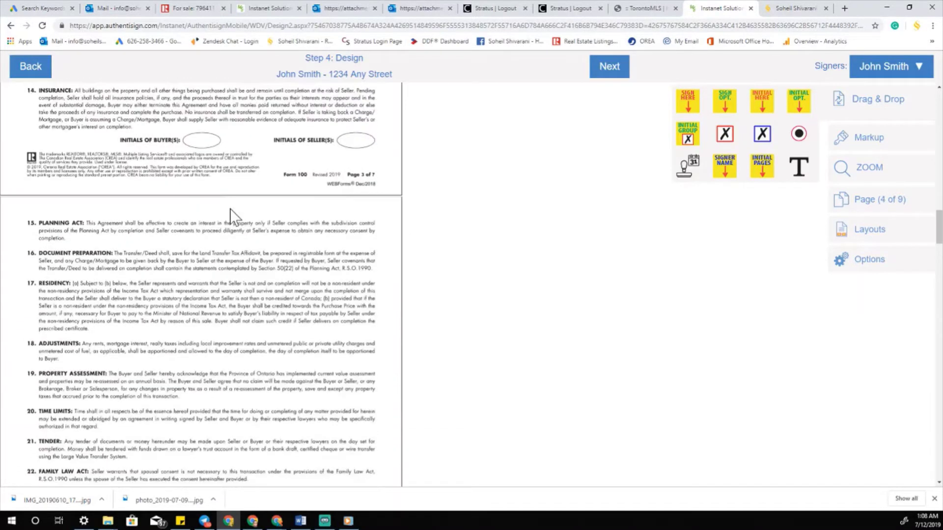
{"action": "left_click_drag", "start_coordinate": [761, 108], "coordinate": [253, 129]}
{"action": "left_click_drag", "start_coordinate": [214, 153], "coordinate": [213, 152]}
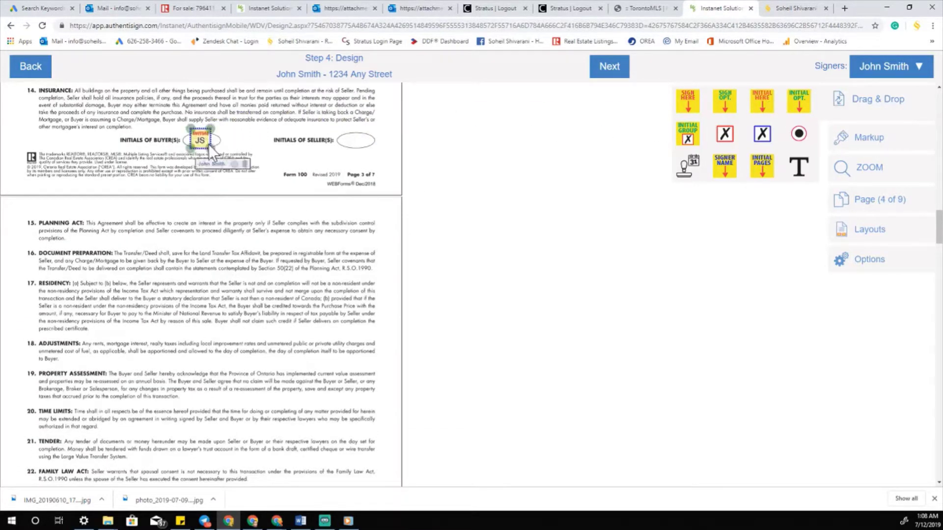
- Place a buyer initials field in page 4's Initials of Buyer(s) oval
{"action": "scroll", "coordinate": [217, 171], "scroll_direction": "down", "scroll_amount": 7}
{"action": "scroll", "coordinate": [217, 170], "scroll_direction": "down", "scroll_amount": 2}
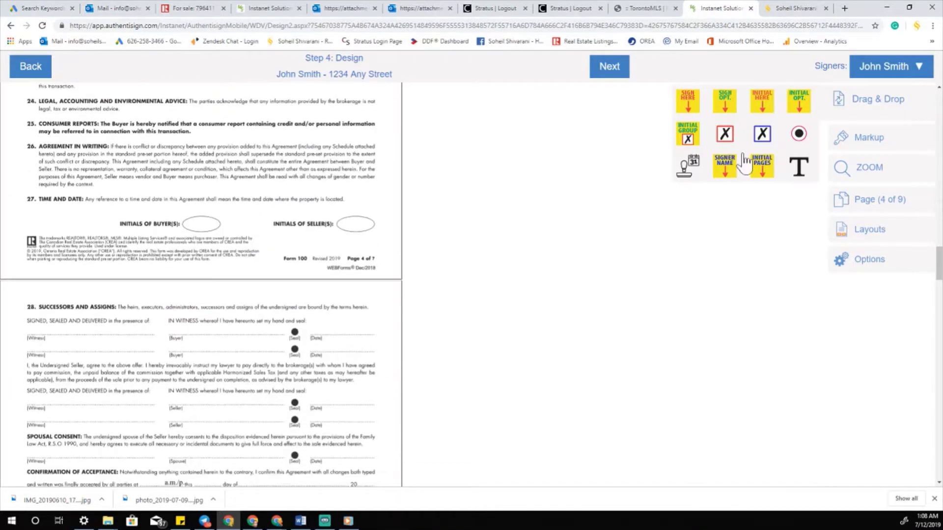
{"action": "left_click_drag", "start_coordinate": [764, 109], "coordinate": [210, 231]}
- Add the buyer's Sign Here field on section 28's Buyer line with a date stamp on the Date line
{"action": "scroll", "coordinate": [223, 213], "scroll_direction": "down", "scroll_amount": 3}
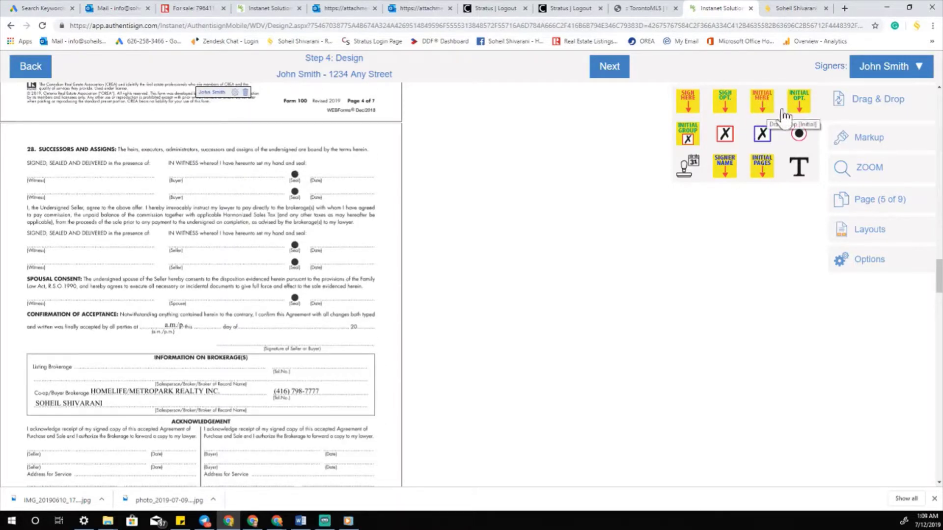
{"action": "left_click_drag", "start_coordinate": [689, 103], "coordinate": [188, 125]}
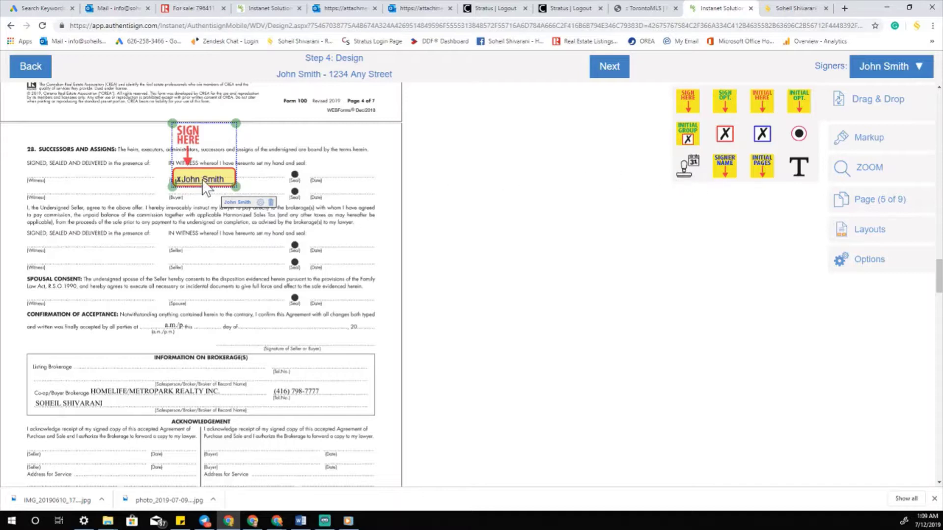
{"action": "right_click", "coordinate": [203, 181]}
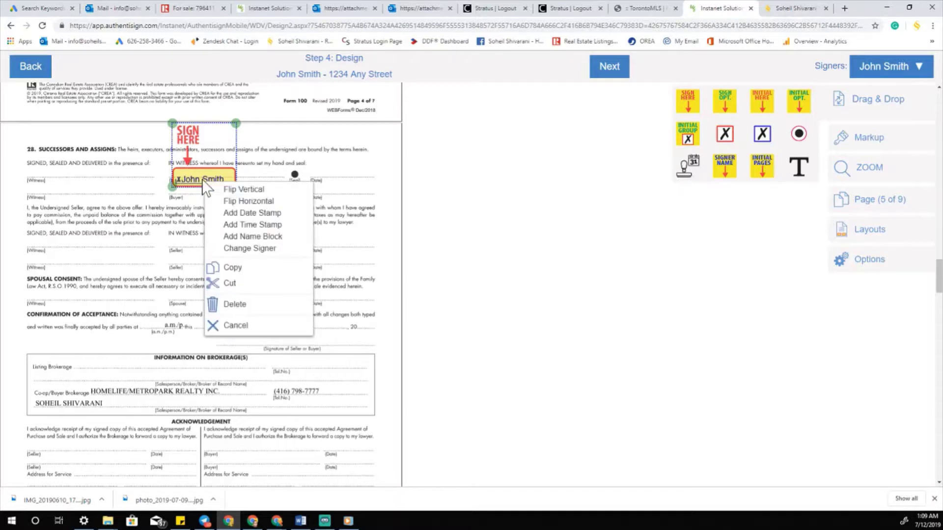
{"action": "left_click", "coordinate": [267, 224]}
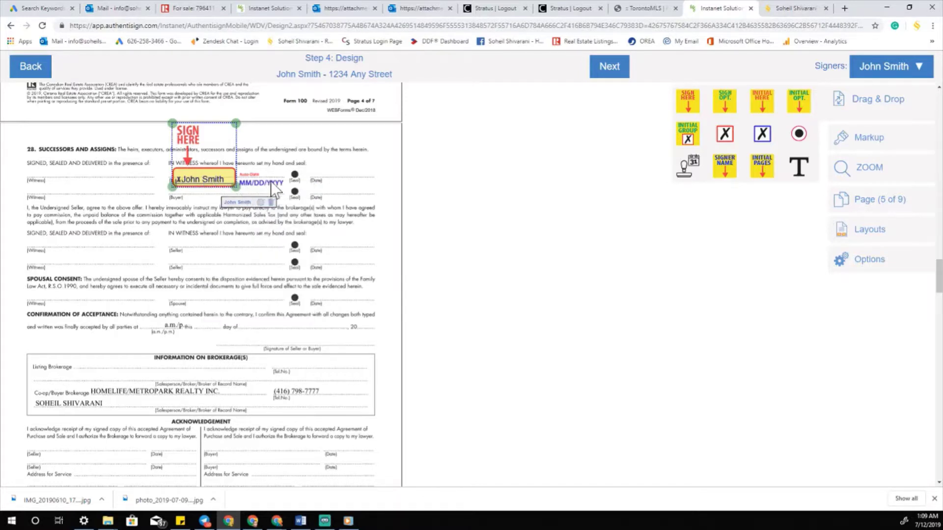
{"action": "left_click_drag", "start_coordinate": [270, 181], "coordinate": [323, 173]}
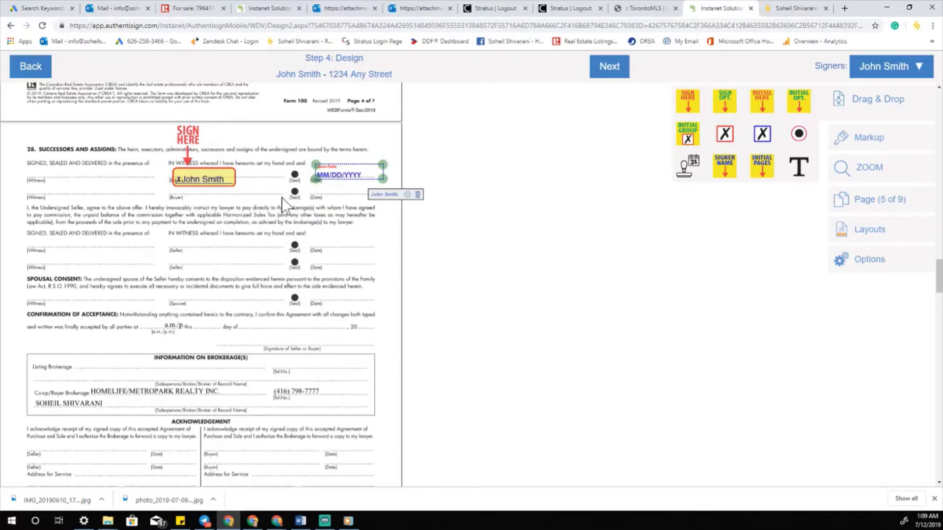
- Make the agent the signer and place their signature on the Commission Trust Agreement's Acknowledged by line
{"action": "scroll", "coordinate": [282, 198], "scroll_direction": "down", "scroll_amount": 3}
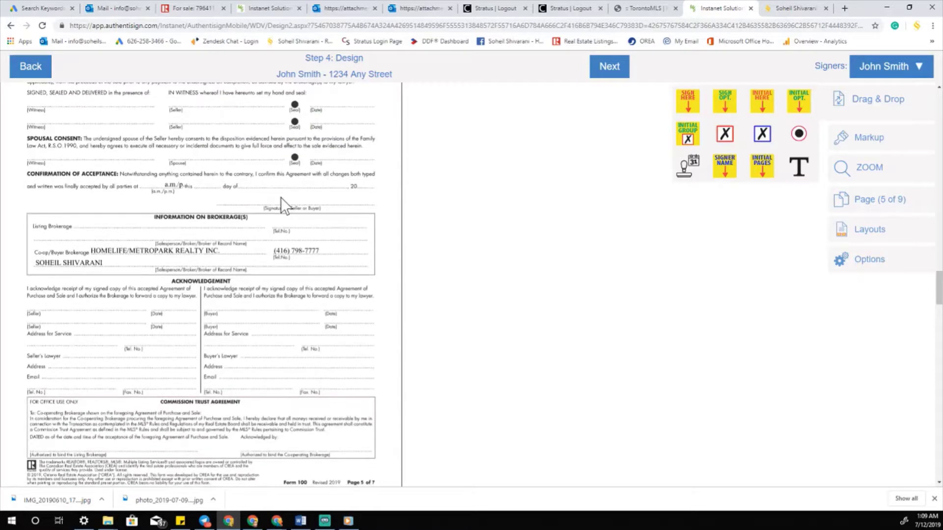
{"action": "scroll", "coordinate": [275, 199], "scroll_direction": "down", "scroll_amount": 1}
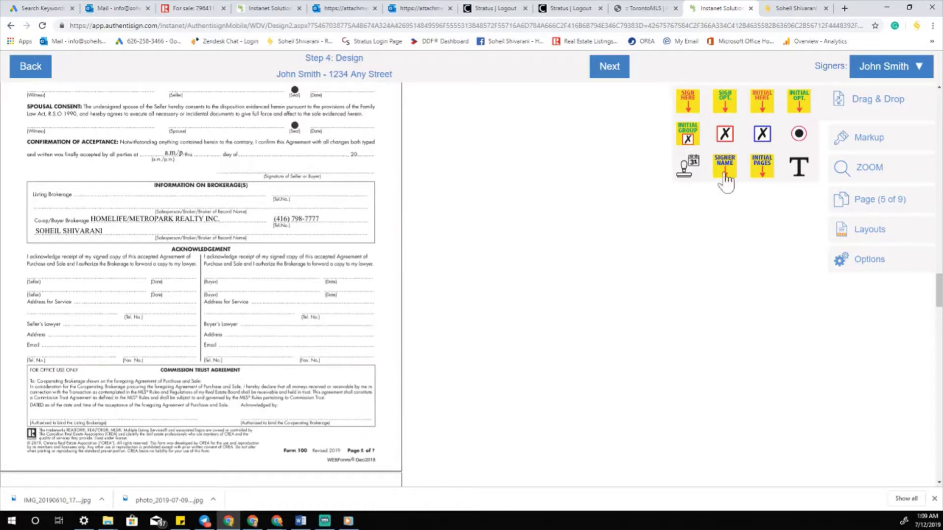
{"action": "left_click", "coordinate": [893, 71]}
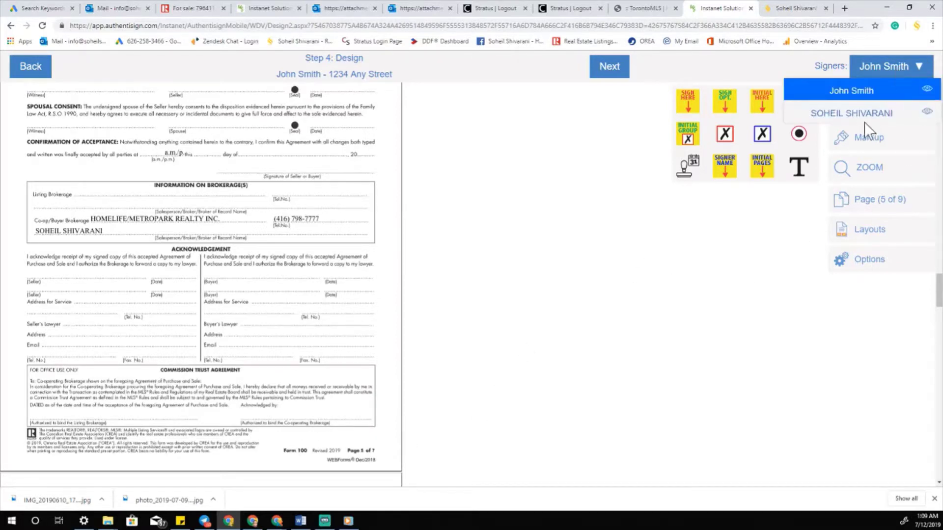
{"action": "left_click", "coordinate": [864, 121]}
{"action": "left_click_drag", "start_coordinate": [686, 106], "coordinate": [288, 370]}
{"action": "scroll", "coordinate": [229, 253], "scroll_direction": "down", "scroll_amount": 8}
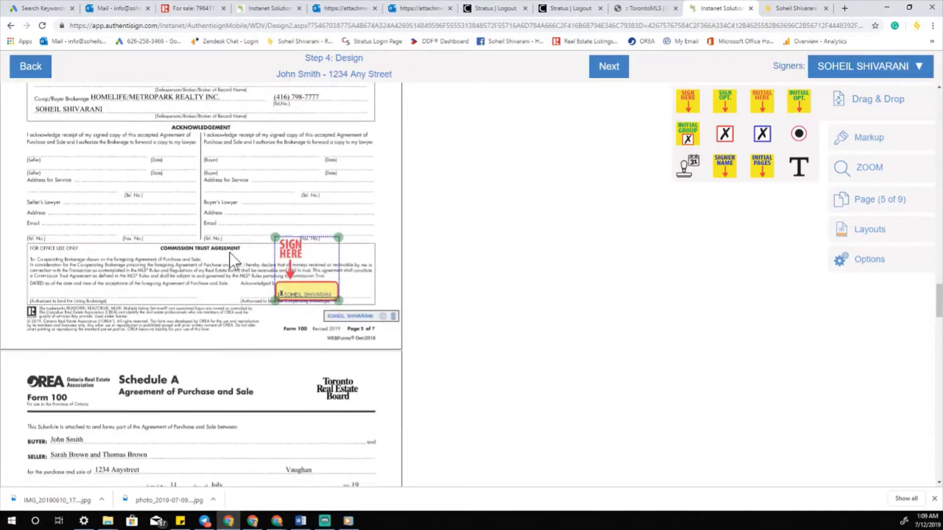
{"action": "scroll", "coordinate": [231, 259], "scroll_direction": "down", "scroll_amount": 15}
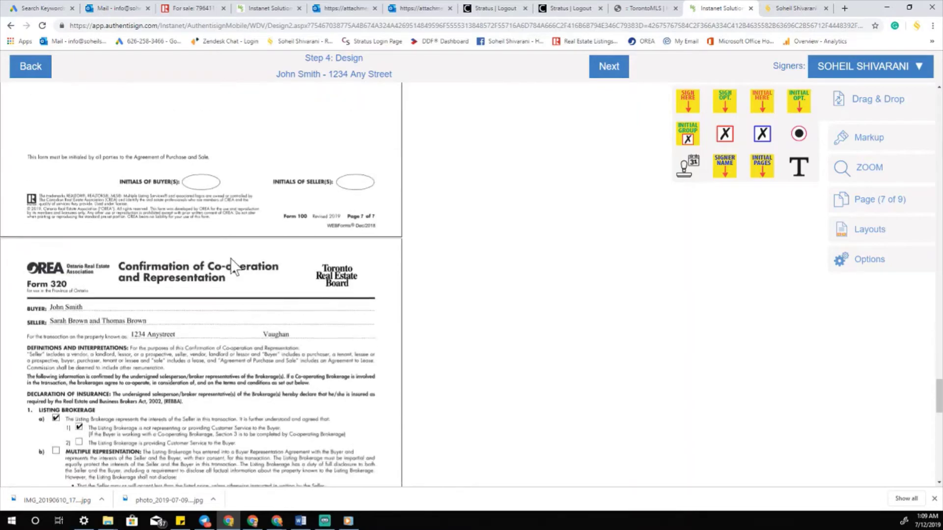
{"action": "scroll", "coordinate": [233, 263], "scroll_direction": "up", "scroll_amount": 6}
{"action": "scroll", "coordinate": [236, 265], "scroll_direction": "up", "scroll_amount": 15}
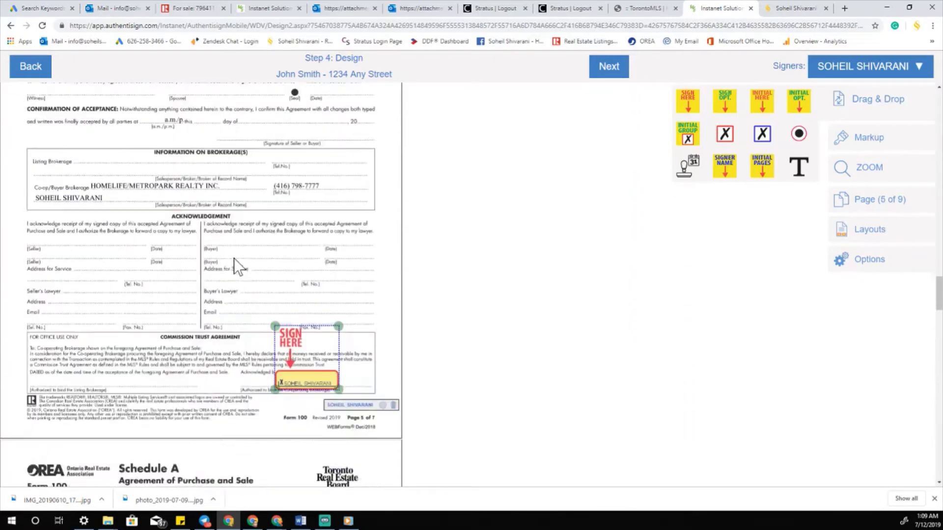
{"action": "scroll", "coordinate": [237, 265], "scroll_direction": "down", "scroll_amount": 5}
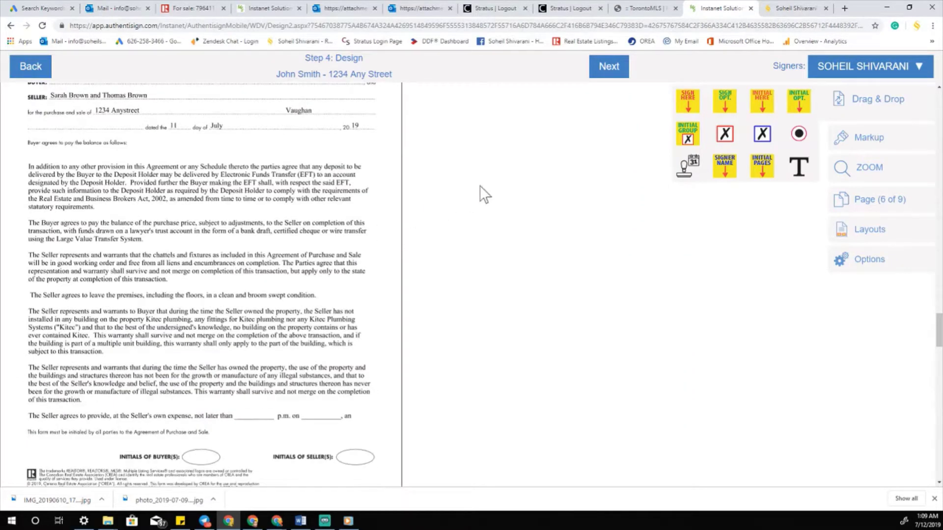
{"action": "scroll", "coordinate": [261, 238], "scroll_direction": "down", "scroll_amount": 10}
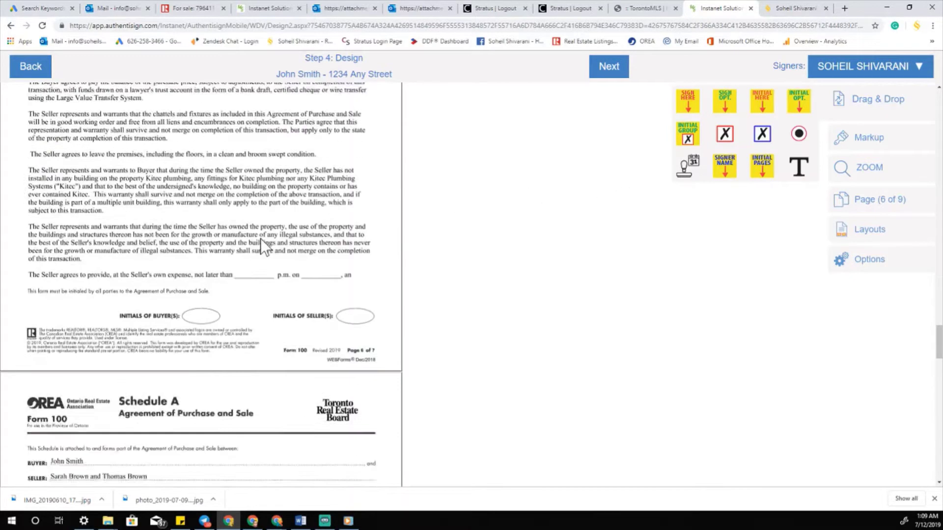
{"action": "scroll", "coordinate": [260, 239], "scroll_direction": "up", "scroll_amount": 15}
{"action": "scroll", "coordinate": [260, 239], "scroll_direction": "down", "scroll_amount": 8}
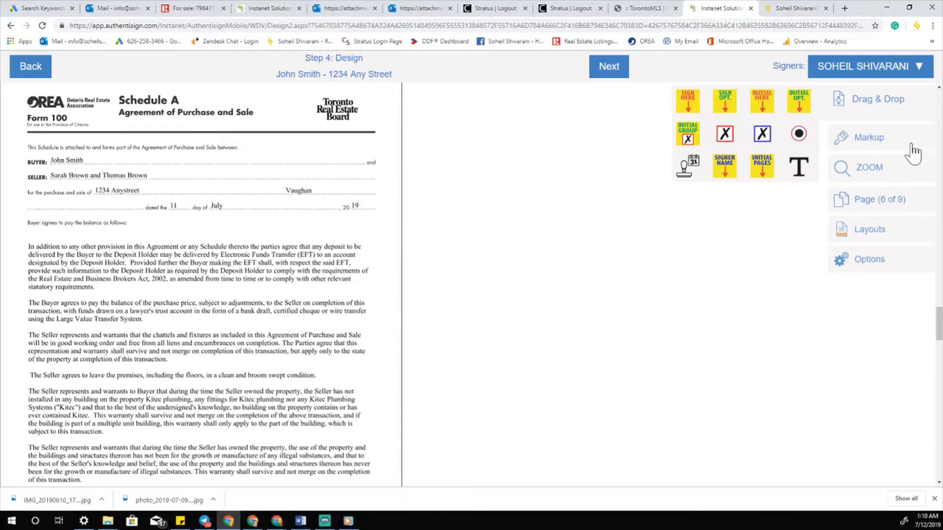
- Make the buyer the active signer and select the Draw Line markup tool
{"action": "left_click", "coordinate": [883, 71]}
{"action": "left_click", "coordinate": [829, 92]}
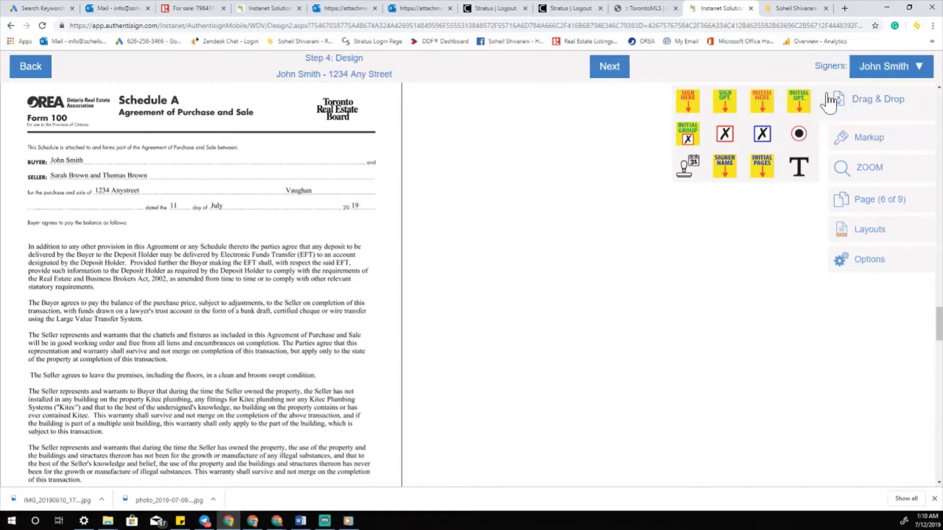
{"action": "left_click", "coordinate": [870, 140]}
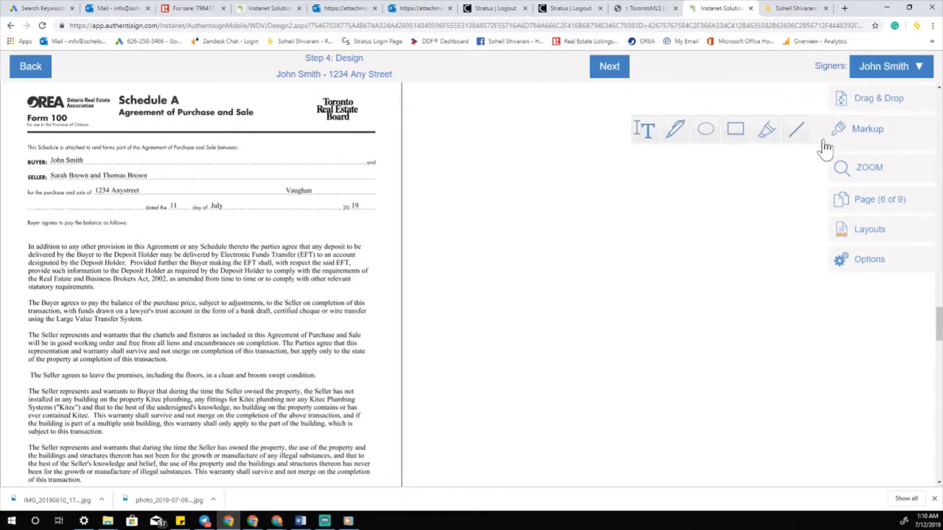
{"action": "left_click", "coordinate": [799, 137]}
- Strike through all three lines of the Buyer balance-payment paragraph on Schedule A
{"action": "left_click_drag", "start_coordinate": [26, 302], "coordinate": [364, 302]}
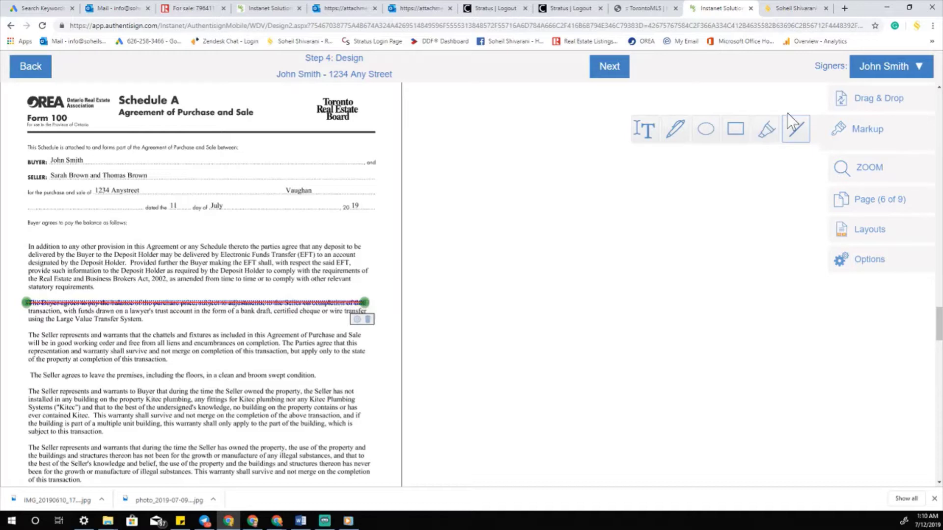
{"action": "left_click", "coordinate": [249, 255]}
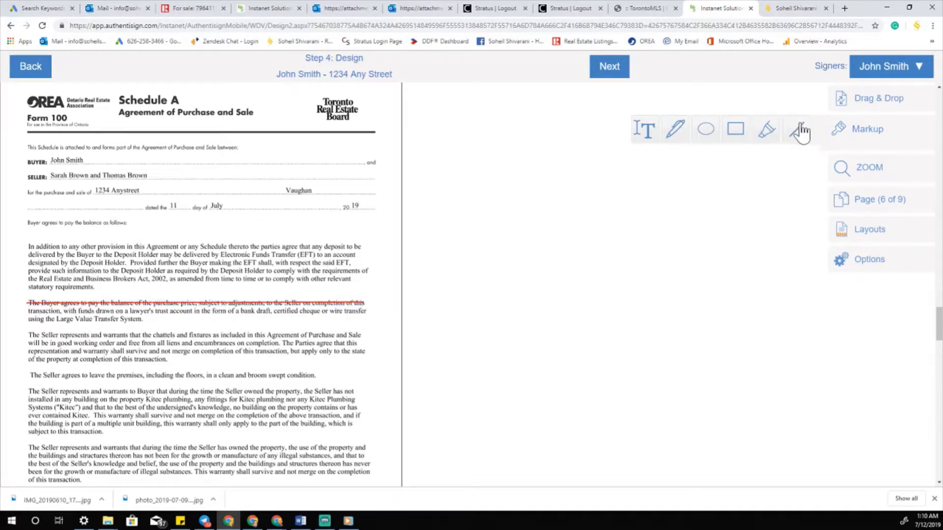
{"action": "left_click_drag", "start_coordinate": [25, 311], "coordinate": [369, 311]}
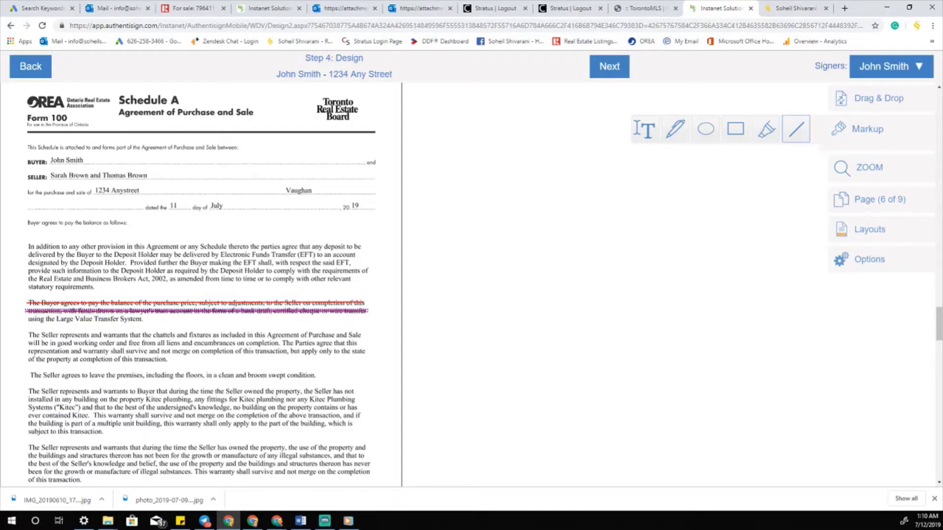
{"action": "left_click", "coordinate": [210, 221]}
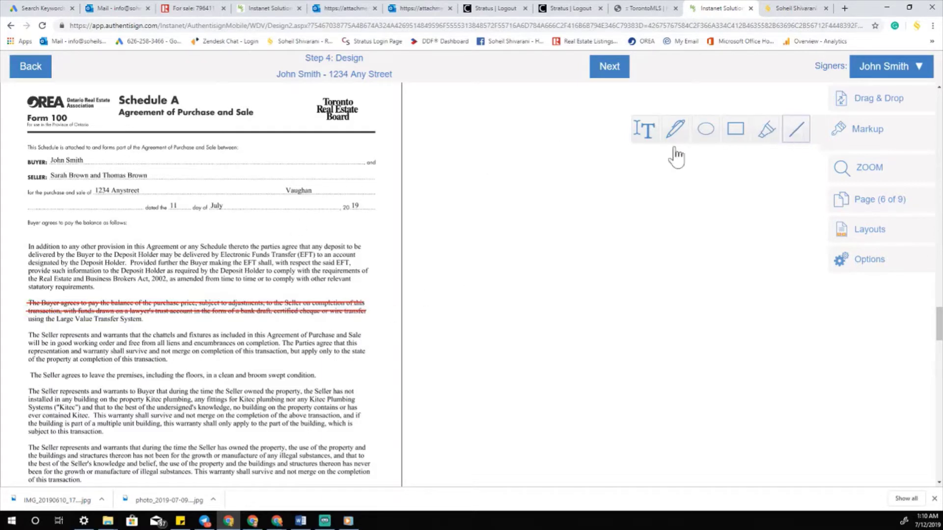
{"action": "left_click_drag", "start_coordinate": [35, 319], "coordinate": [142, 319]}
{"action": "left_click", "coordinate": [216, 290]}
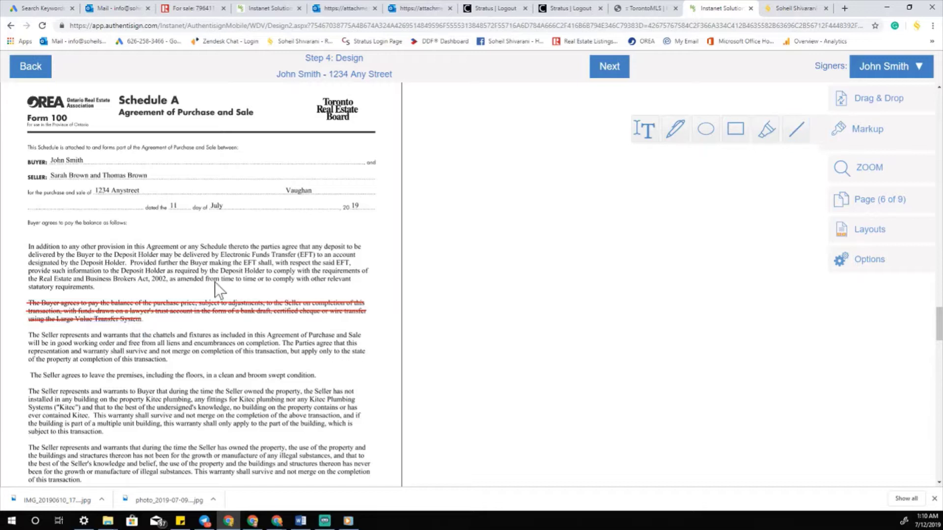
{"action": "left_click", "coordinate": [639, 140]}
- Add a 'test' text box above the struck paragraph, narrowing and nudging it into place
{"action": "left_click", "coordinate": [648, 133]}
{"action": "left_click_drag", "start_coordinate": [162, 286], "coordinate": [210, 301]}
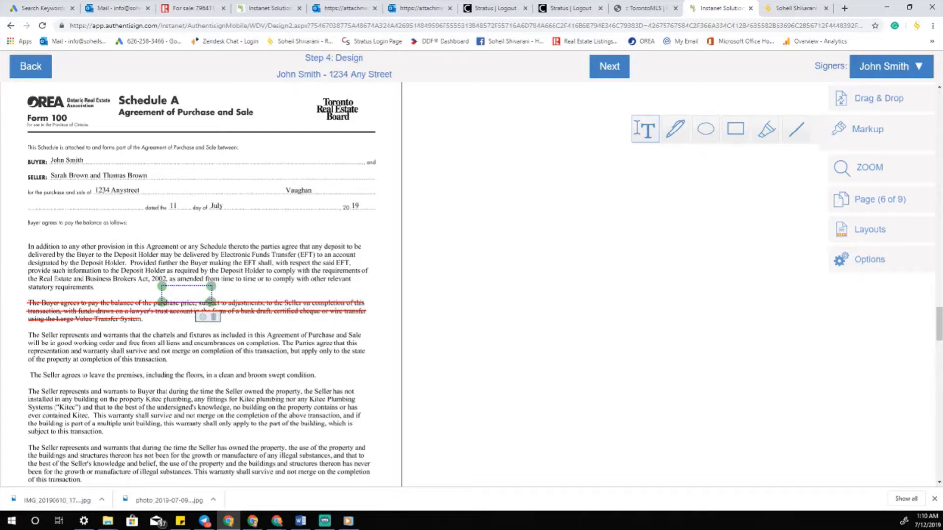
{"action": "left_click", "coordinate": [176, 293]}
{"action": "left_click_drag", "start_coordinate": [210, 301], "coordinate": [186, 300]}
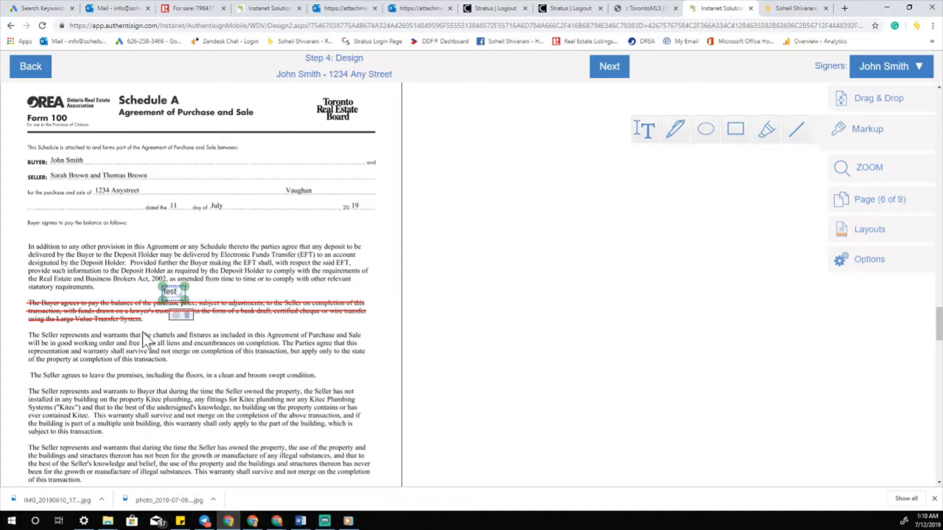
{"action": "left_click", "coordinate": [152, 312]}
{"action": "left_click_drag", "start_coordinate": [170, 292], "coordinate": [174, 294]}
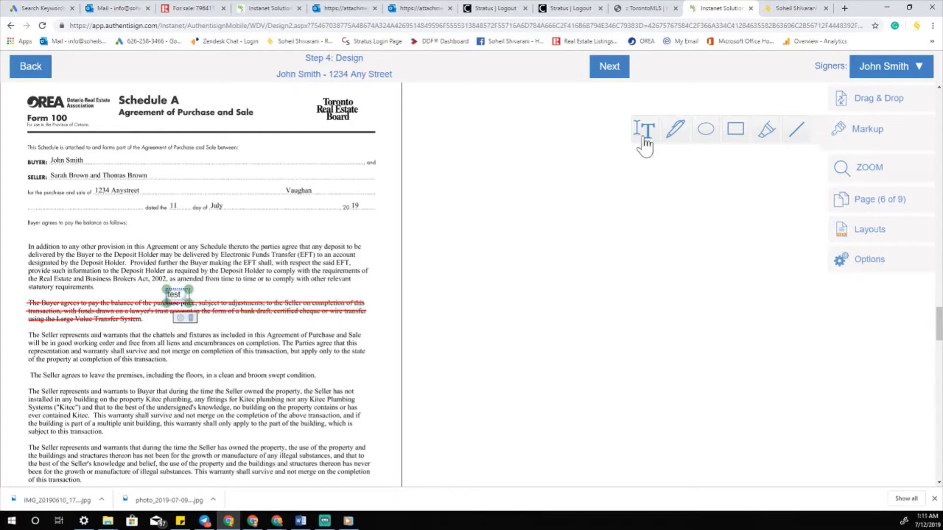
- Place the signer's Initial Here field beside the test note, review the pages, and finish the design step
{"action": "mouse_move", "coordinate": [843, 98]}
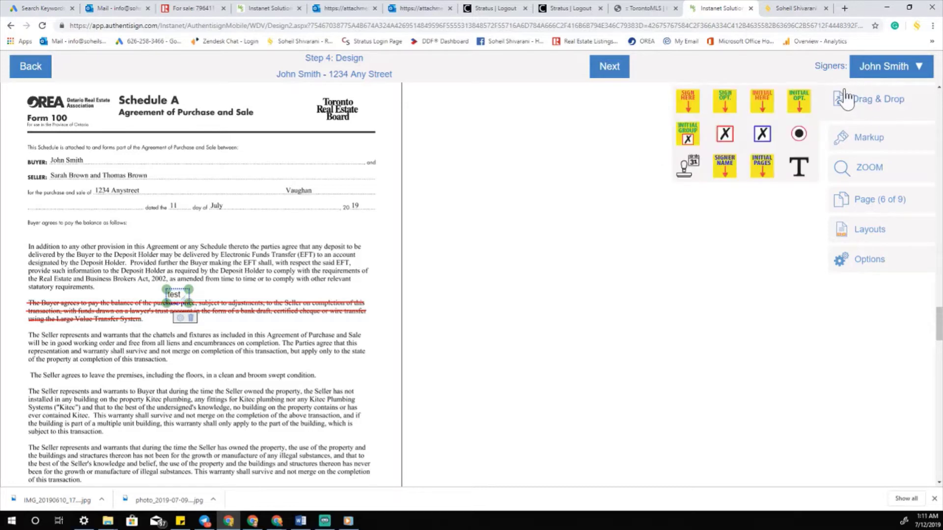
{"action": "left_click_drag", "start_coordinate": [766, 113], "coordinate": [211, 293]}
{"action": "scroll", "coordinate": [211, 278], "scroll_direction": "down", "scroll_amount": 20}
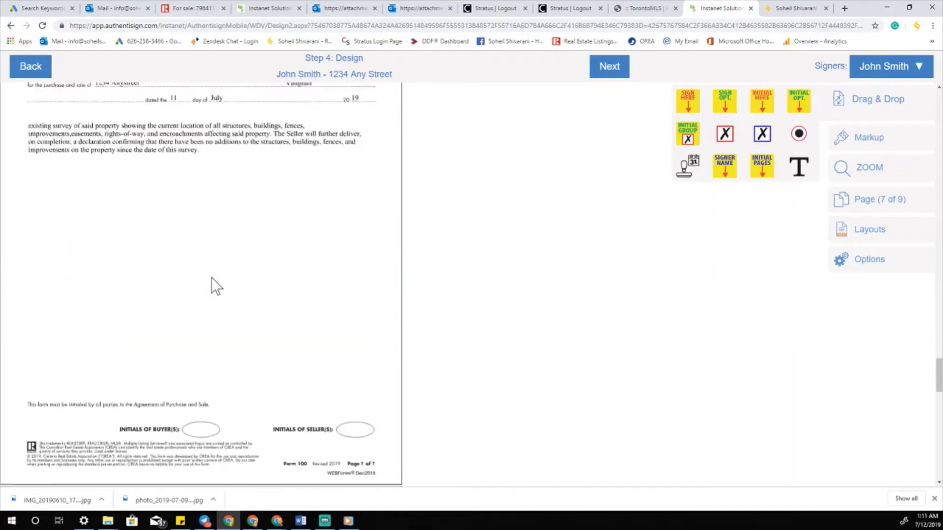
{"action": "scroll", "coordinate": [212, 278], "scroll_direction": "down", "scroll_amount": 10}
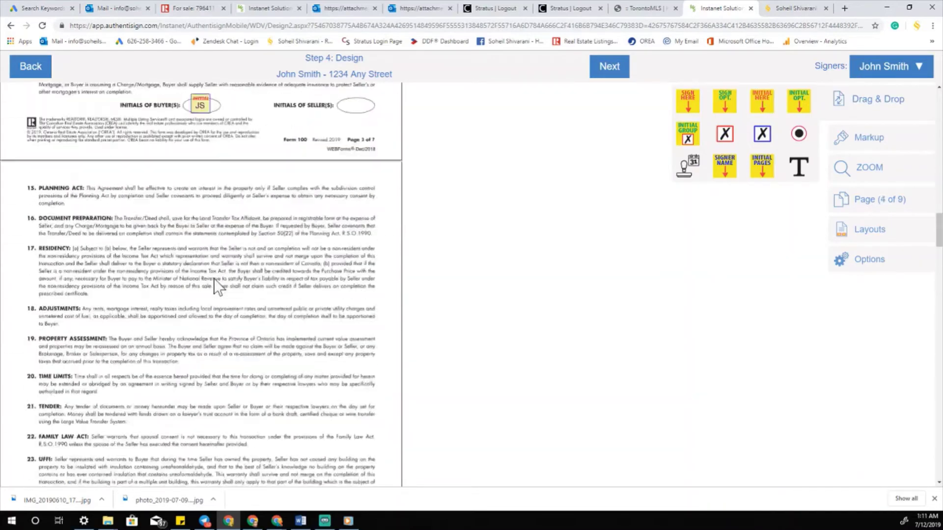
{"action": "scroll", "coordinate": [221, 265], "scroll_direction": "down", "scroll_amount": 20}
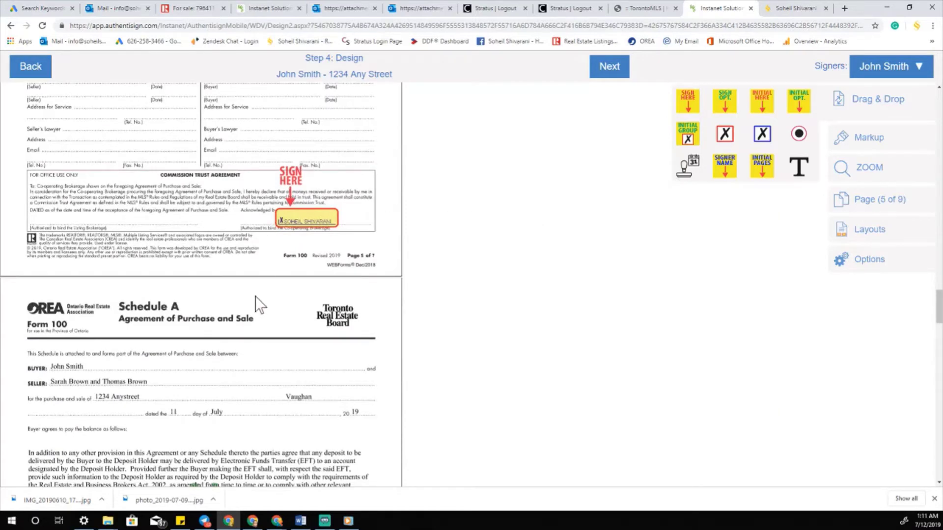
{"action": "scroll", "coordinate": [257, 310], "scroll_direction": "down", "scroll_amount": 6}
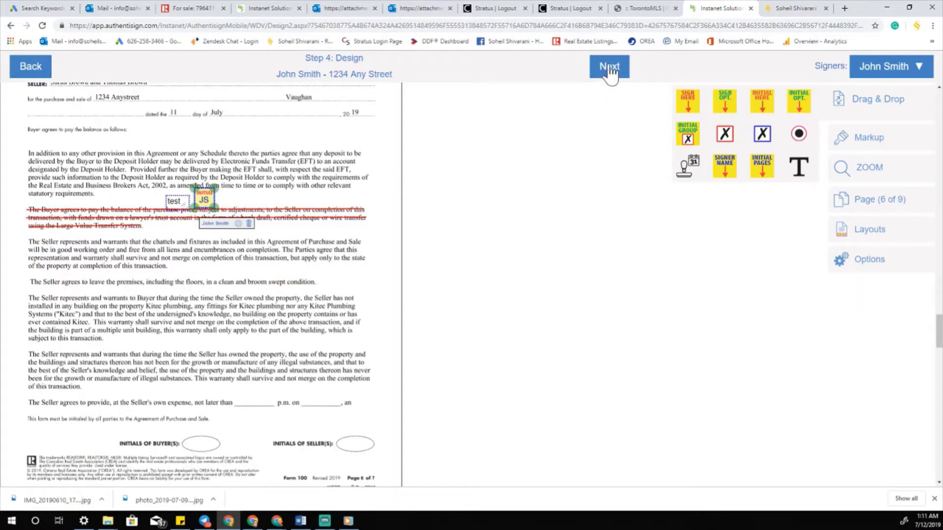
{"action": "left_click", "coordinate": [610, 69]}
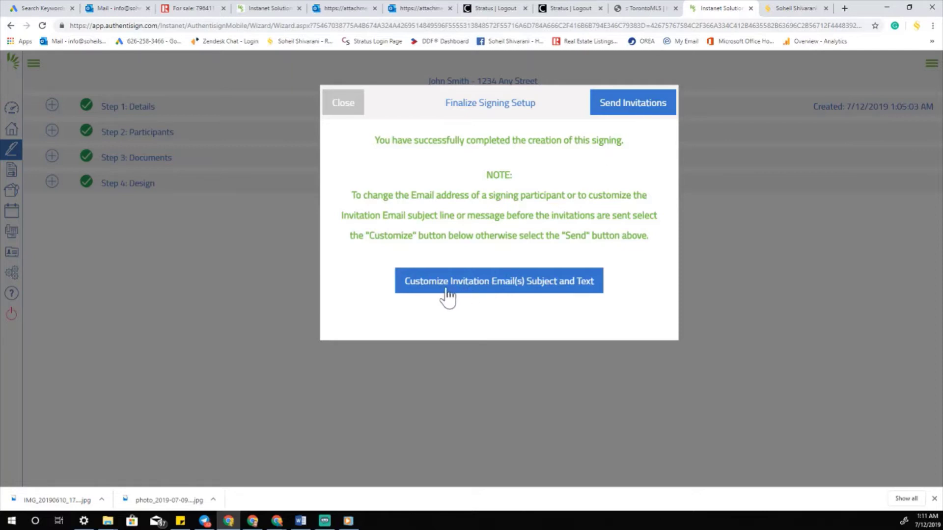
- Save a custom invitation email: an offer subject naming the property and 'Please give me a call as soon as you receive this email'
{"action": "left_click", "coordinate": [493, 294]}
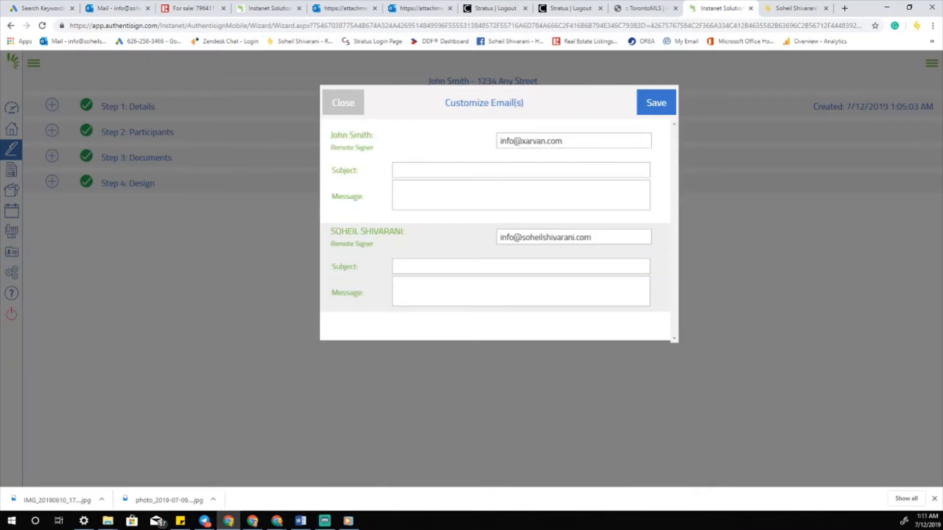
{"action": "left_click", "coordinate": [410, 170]}
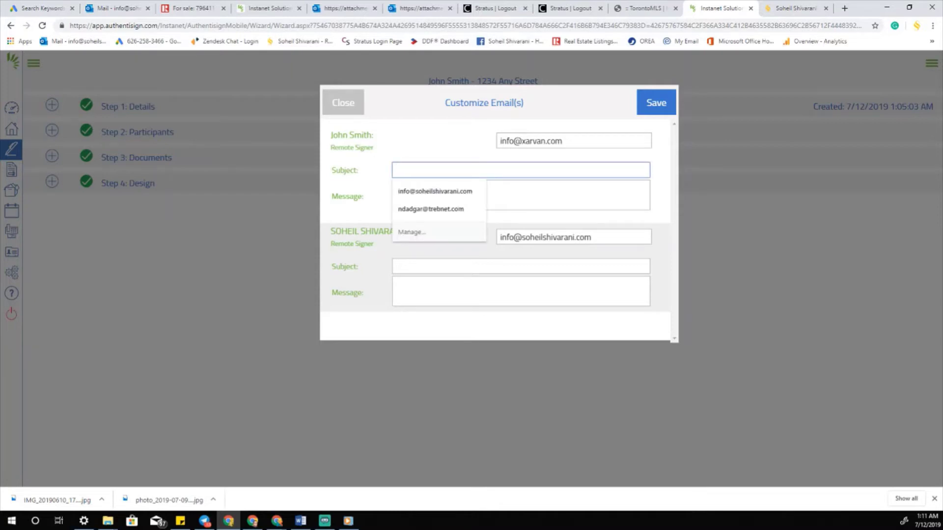
{"action": "type", "text": "Offer for "}
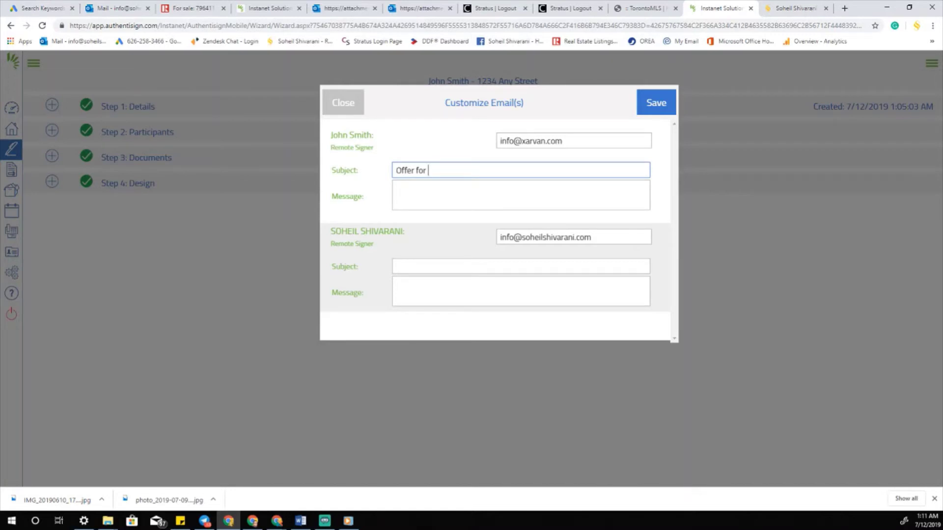
{"action": "type", "text": "1234 Any Street"}
{"action": "key", "text": "Tab"}
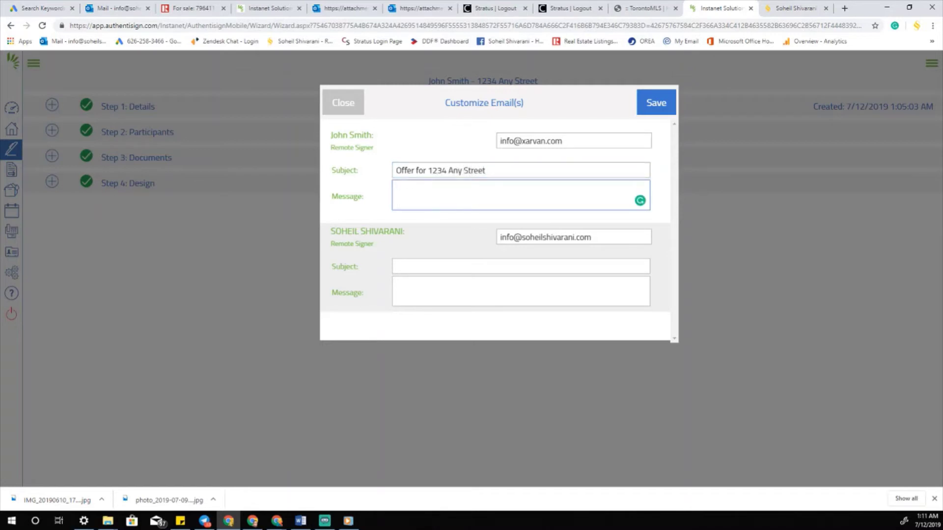
{"action": "type", "text": "Please give me a call as soon as "}
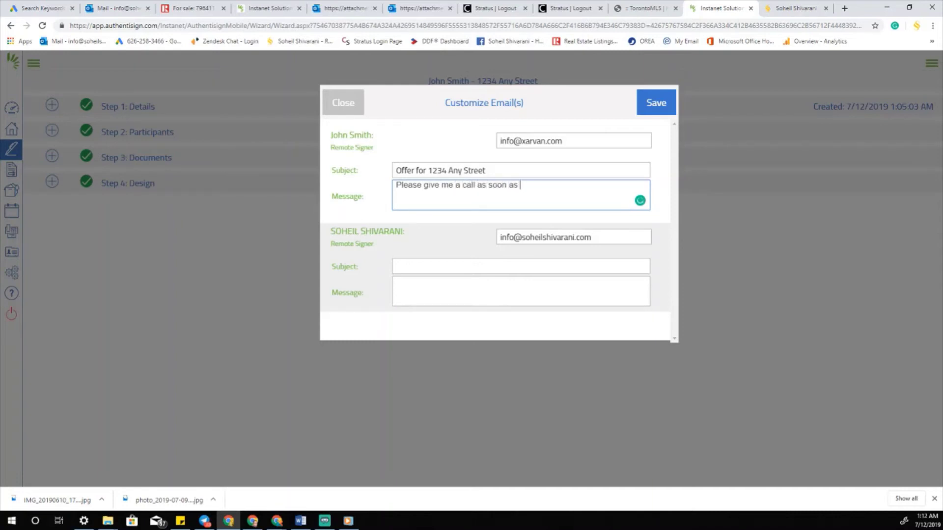
{"action": "type", "text": "you receive this email."}
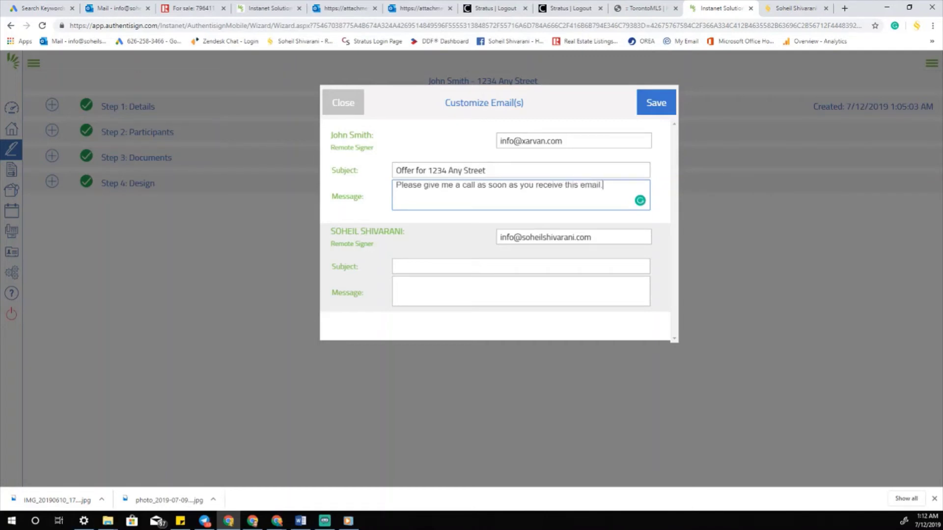
{"action": "left_click", "coordinate": [664, 100]}
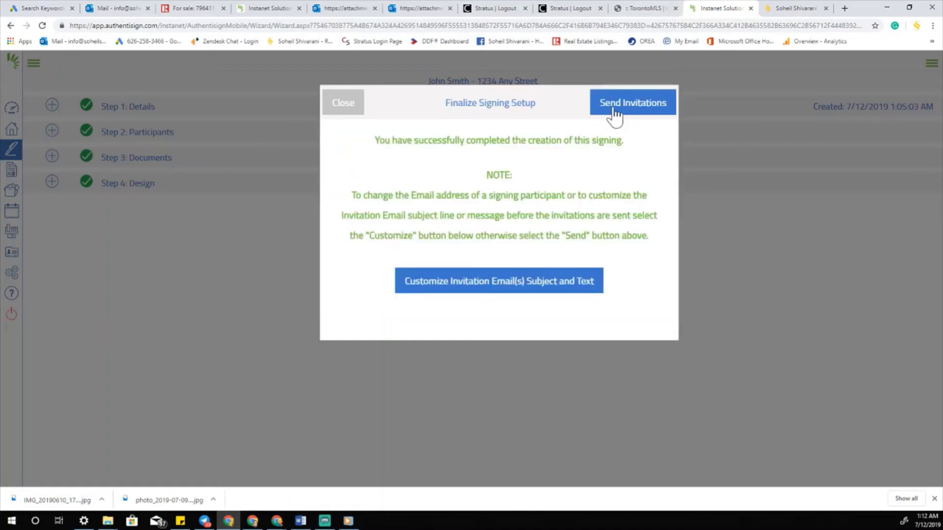
- Send the signing invitations and acknowledge the sent confirmation
{"action": "left_click", "coordinate": [613, 114]}
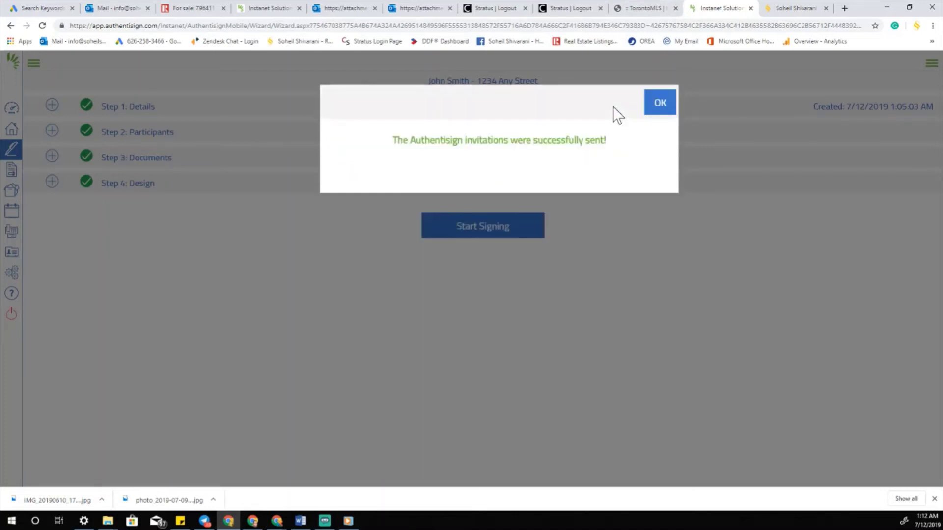
{"action": "left_click", "coordinate": [660, 104]}
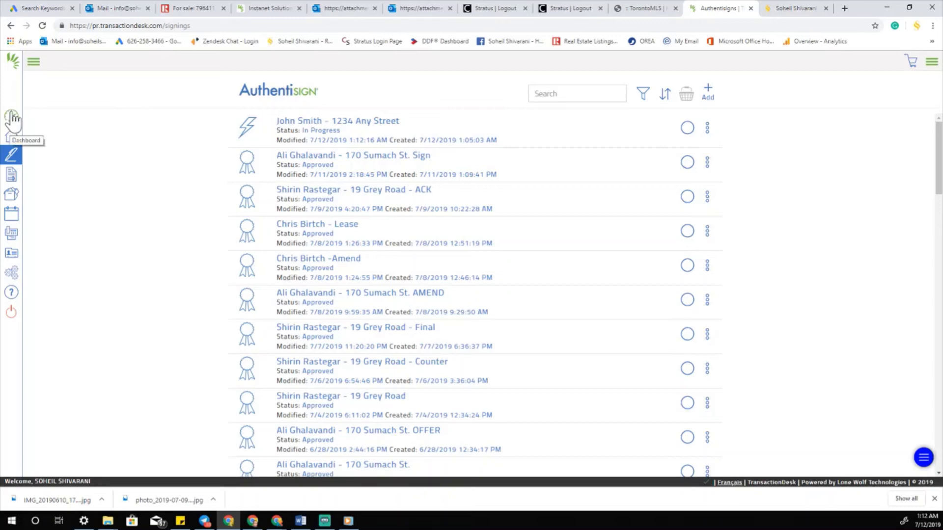
- Return to the TransactionDesk transactions list from the sidebar Home icon
{"action": "left_click", "coordinate": [11, 137]}
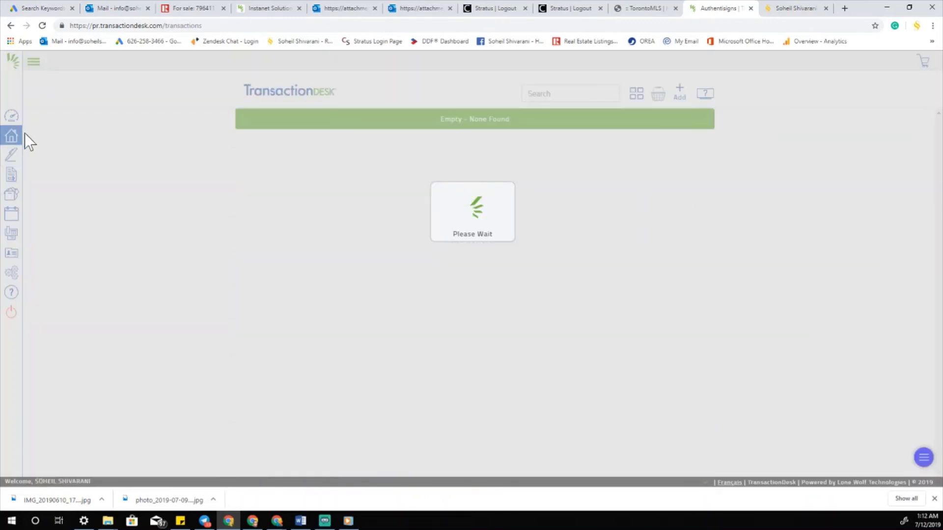